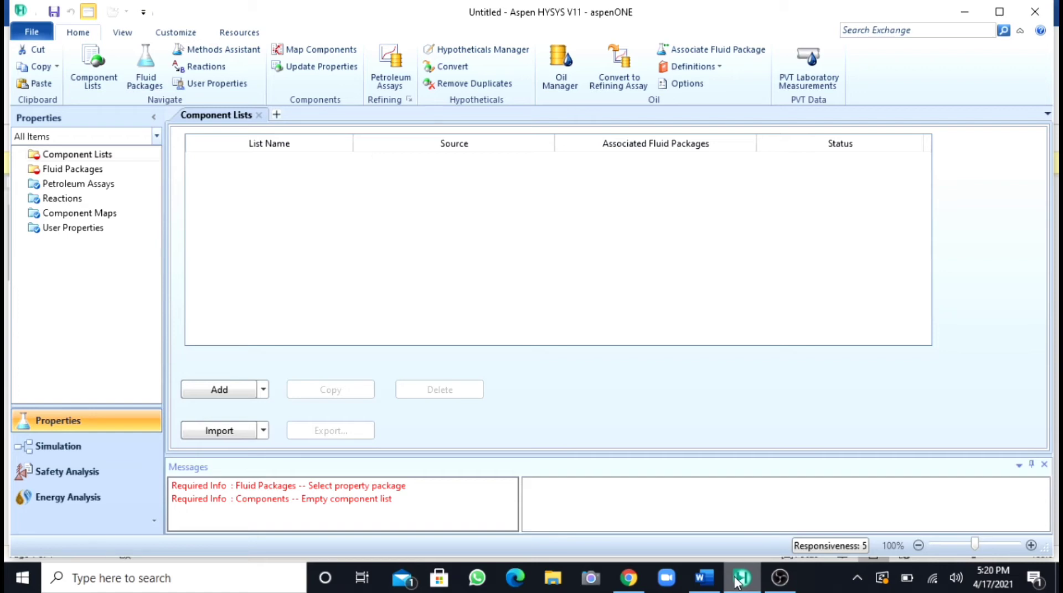
# Bring up the Word problem statement for the 0.3 hydrogen / 0.7 methanol feed at 150 C
pyautogui.click(704, 581)
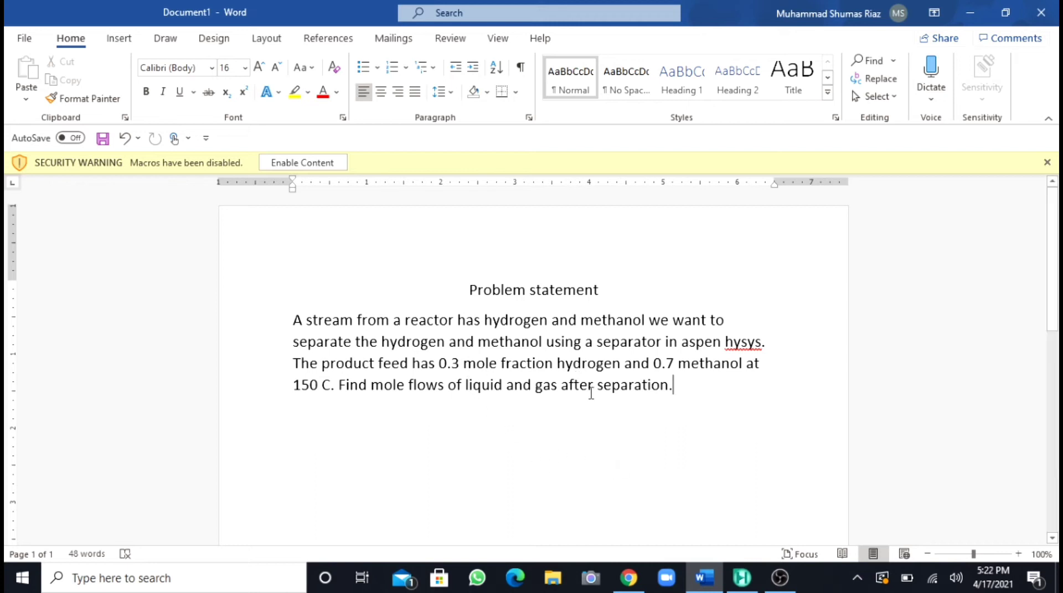
# Back in HYSYS, create a new component list and add Hydrogen to it
pyautogui.click(742, 579)
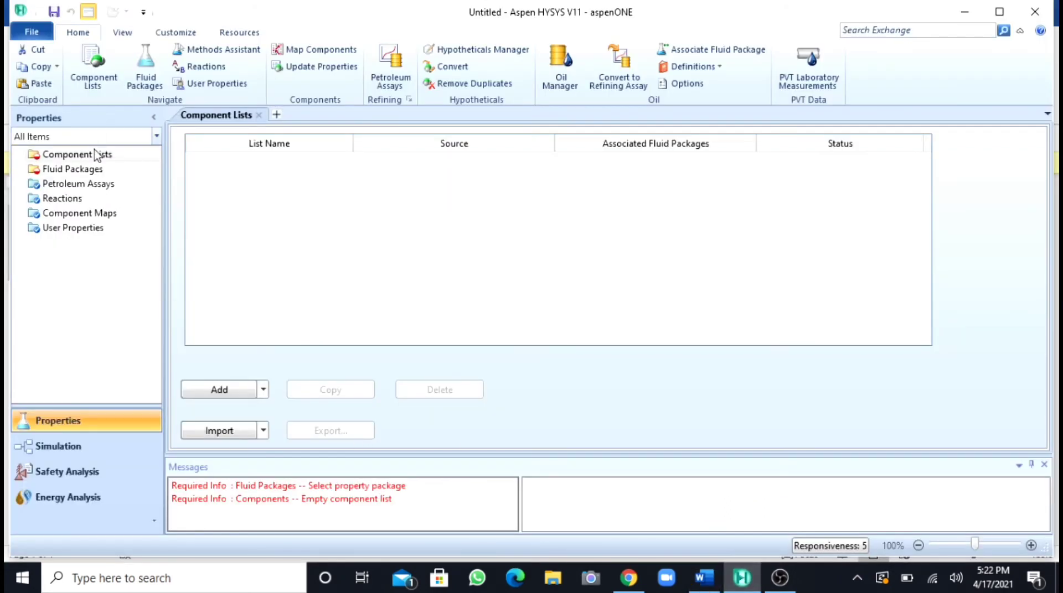
pyautogui.click(243, 389)
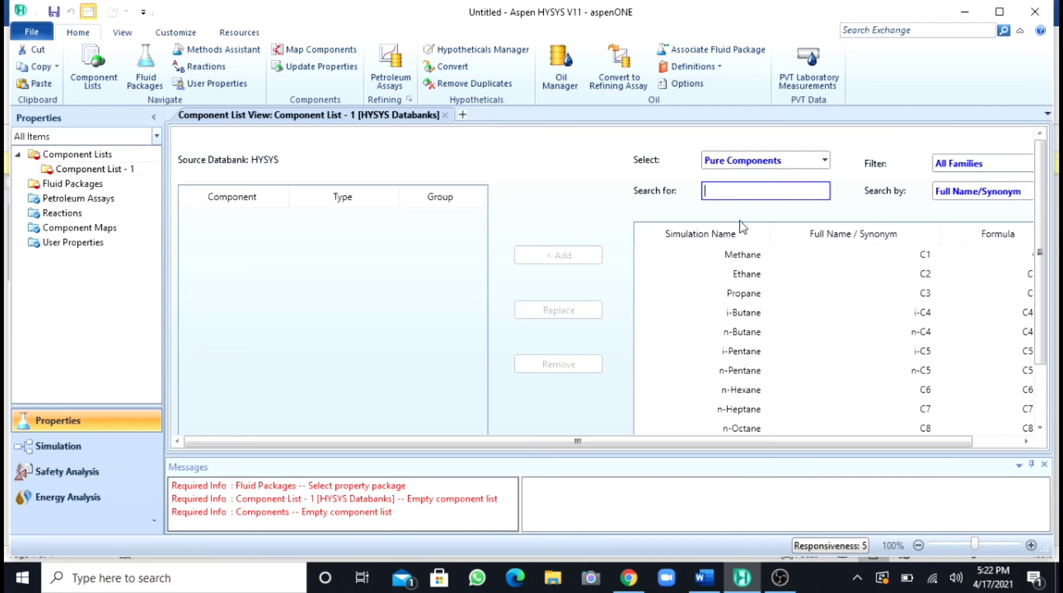
pyautogui.write('hyd')
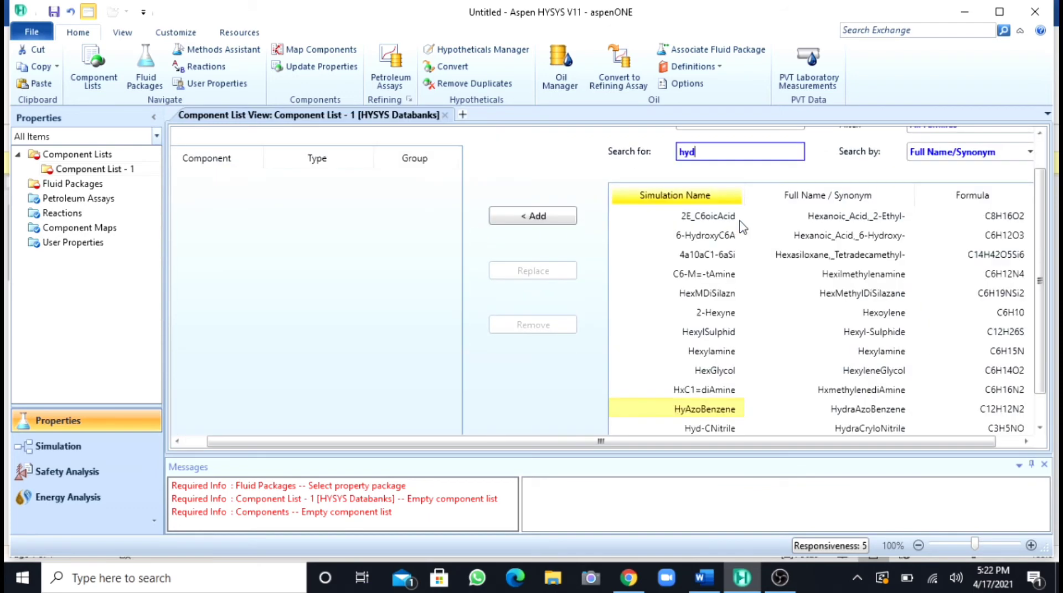
pyautogui.write('rogen')
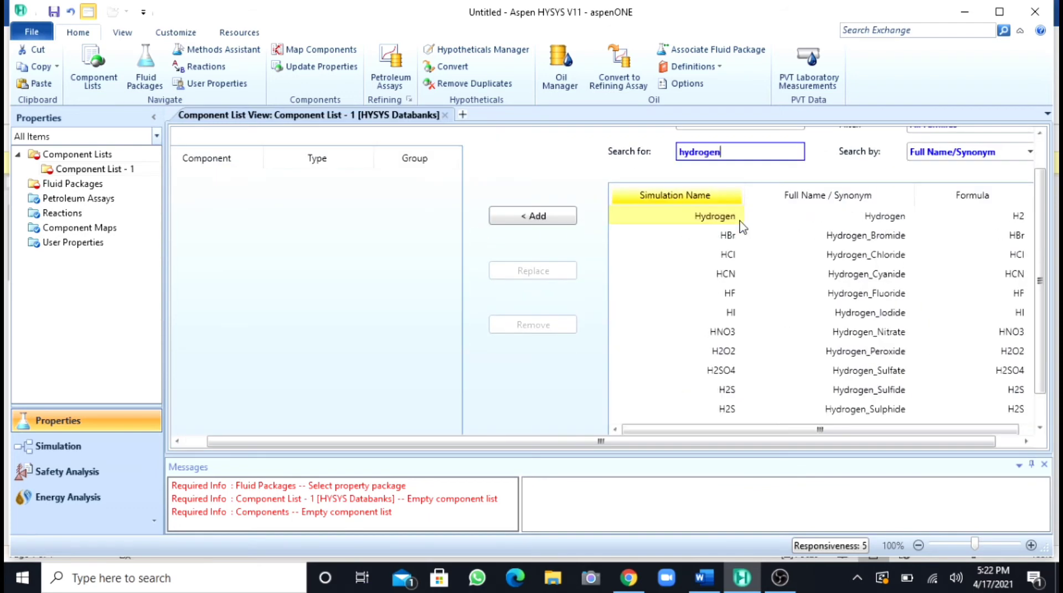
pyautogui.click(565, 223)
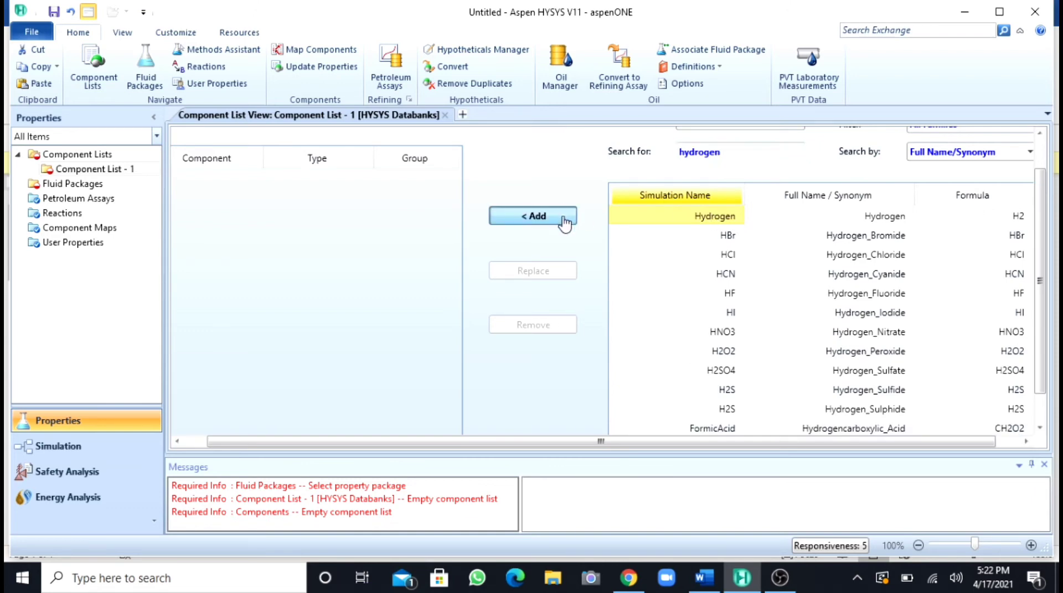
# Search for methanol and add Methanol to Component List - 1
pyautogui.click(725, 150)
pyautogui.press('BackSpace')
pyautogui.press('BackSpace')
pyautogui.press('BackSpace')
pyautogui.press('BackSpace')
pyautogui.press('BackSpace')
pyautogui.press('BackSpace')
pyautogui.press('BackSpace')
pyautogui.press('BackSpace')
pyautogui.write('m')
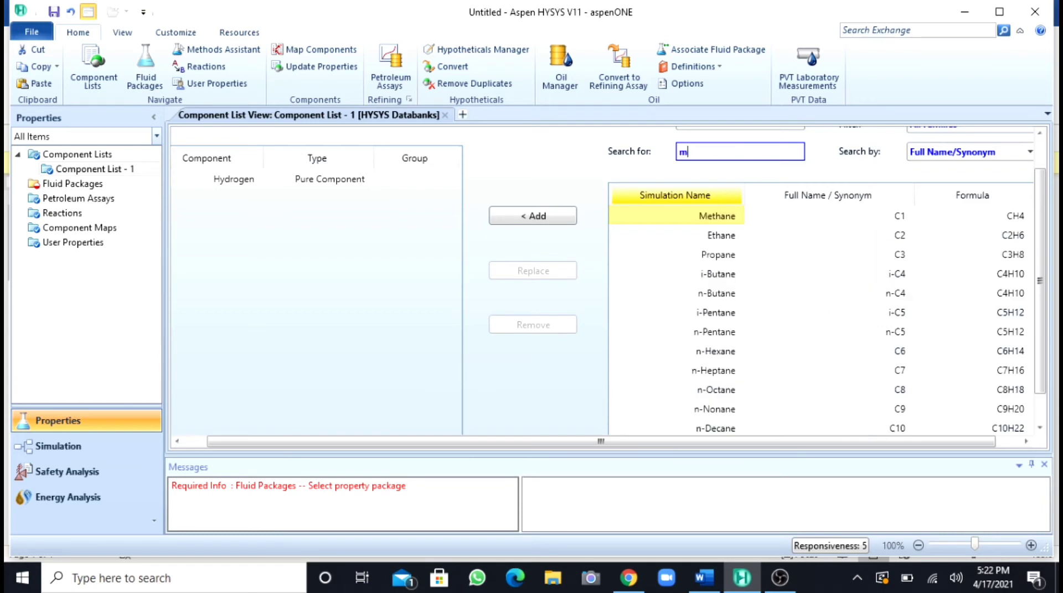
pyautogui.write('ethani')
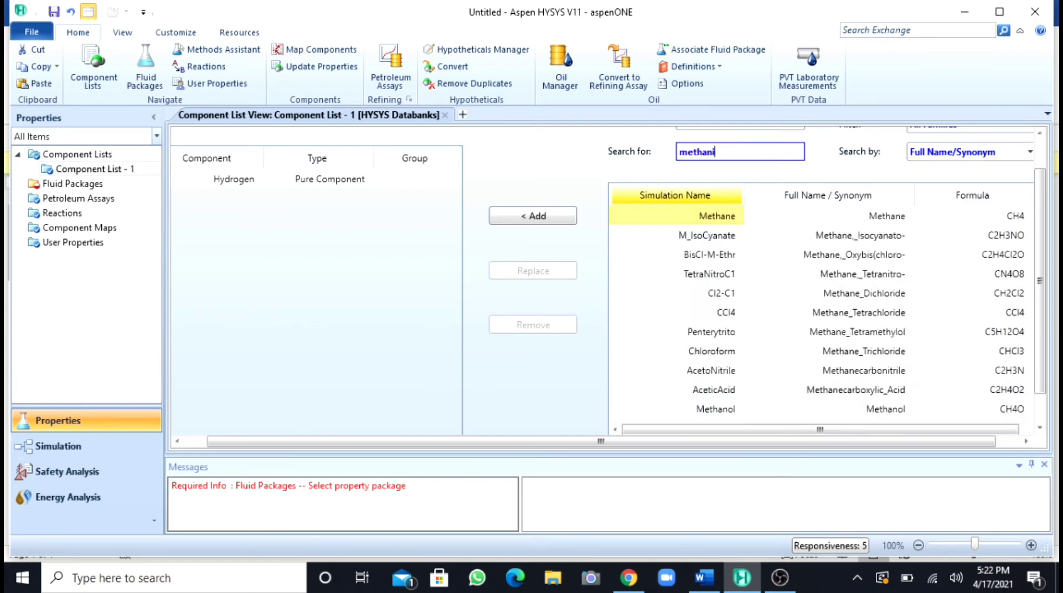
pyautogui.press('BackSpace')
pyautogui.write('ol')
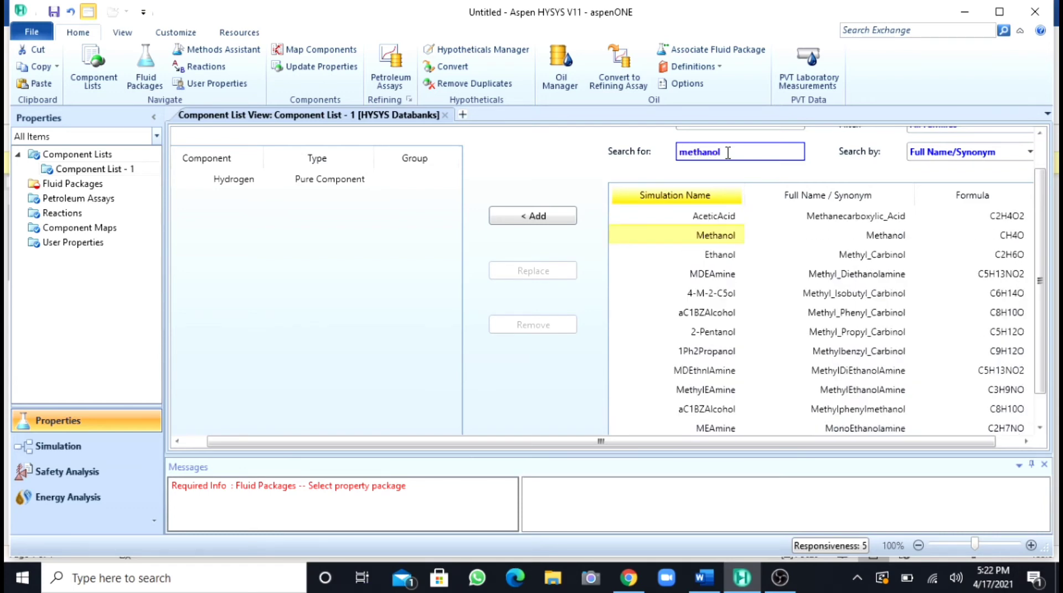
pyautogui.click(523, 219)
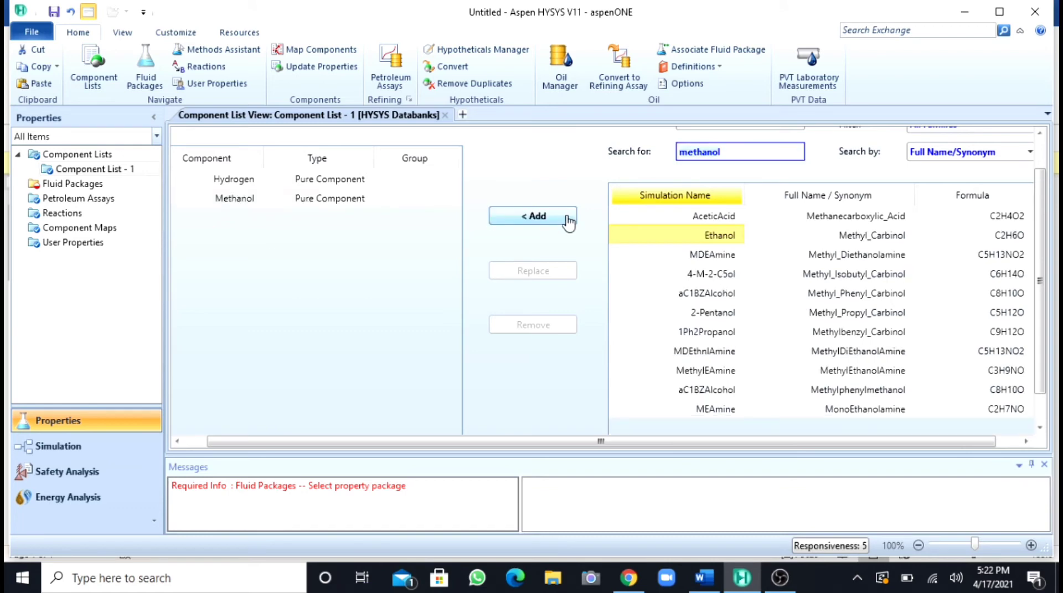
# Create fluid package Basis-1 with NRTL as the property package, then enter the Simulation environment
pyautogui.click(74, 186)
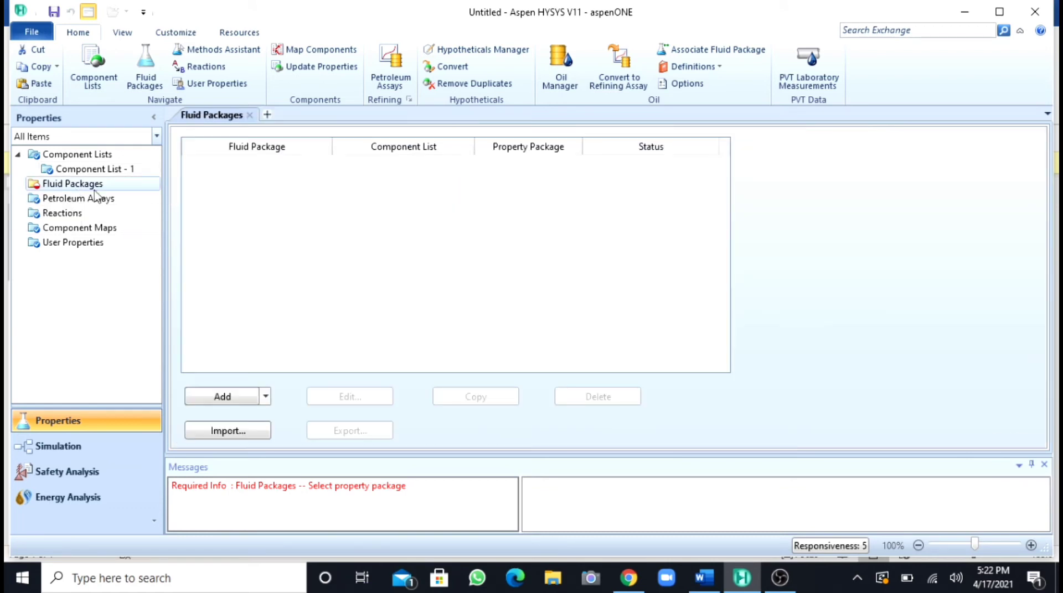
pyautogui.click(228, 400)
pyautogui.moveTo(330, 299); pyautogui.dragTo(329, 352)
pyautogui.click(216, 331)
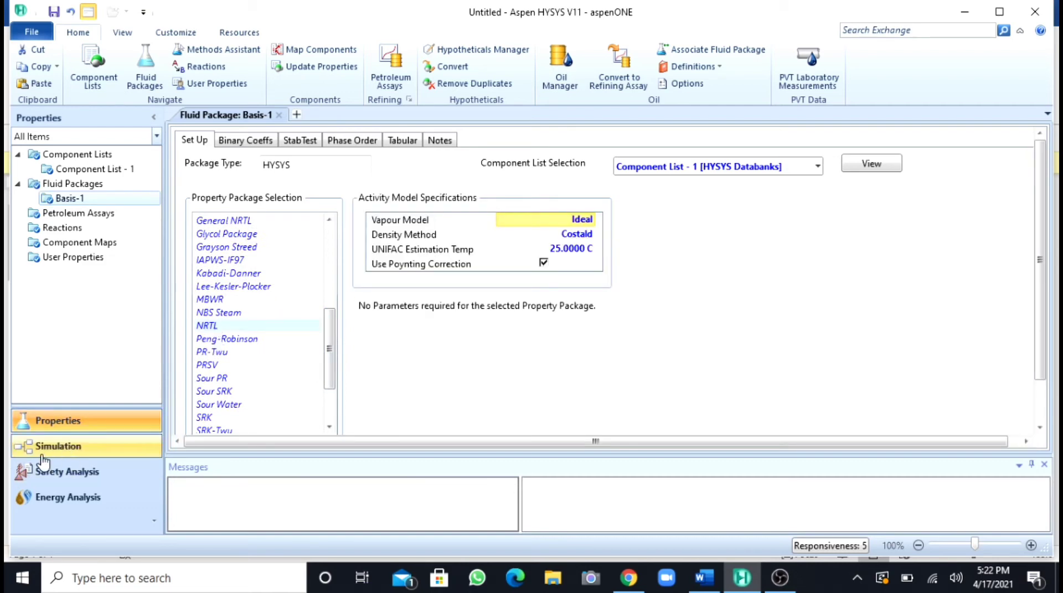
pyautogui.click(80, 451)
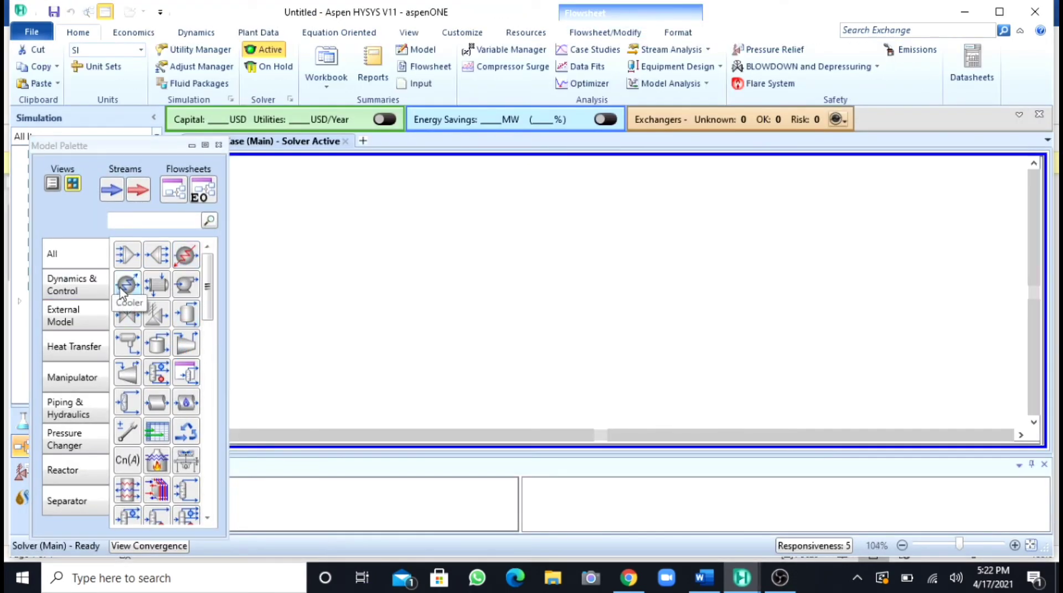
# Place a Cooler on the main flowsheet as E-100 and open its connections form
pyautogui.moveTo(124, 287); pyautogui.dragTo(415, 307)
pyautogui.moveTo(440, 293)
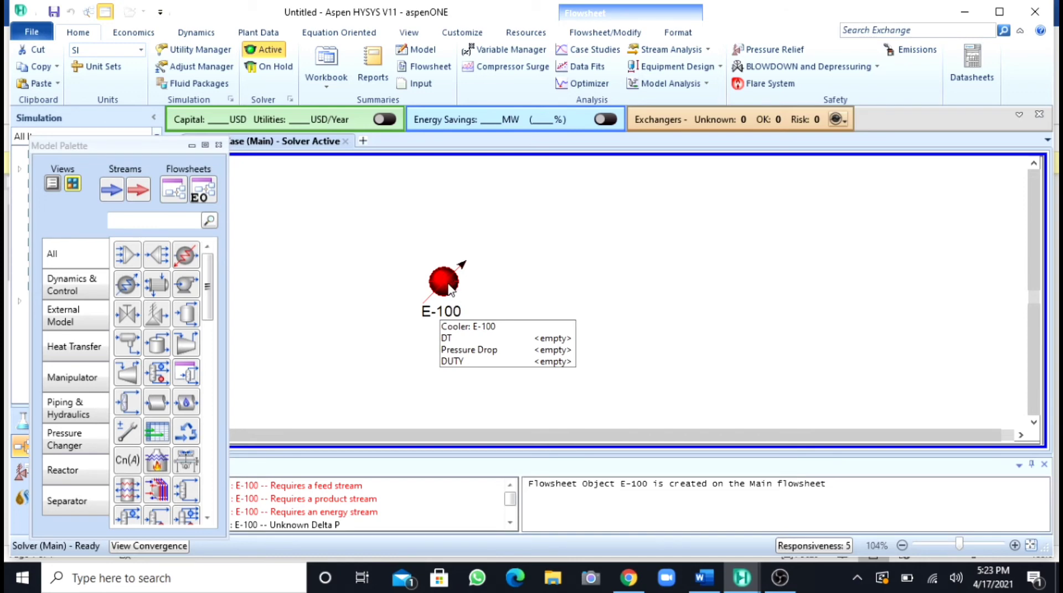
pyautogui.doubleClick(449, 285)
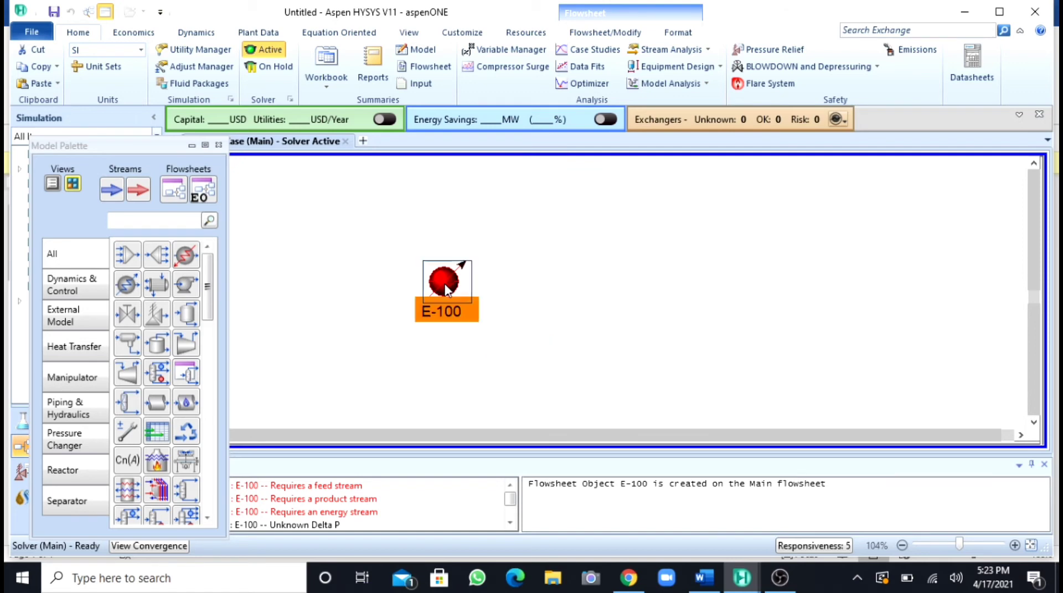
# Connect cooler E-100 to inlet stream 'inlet', outlet stream 'outlet' and energy stream 'e'
pyautogui.click(293, 276)
pyautogui.write('inl')
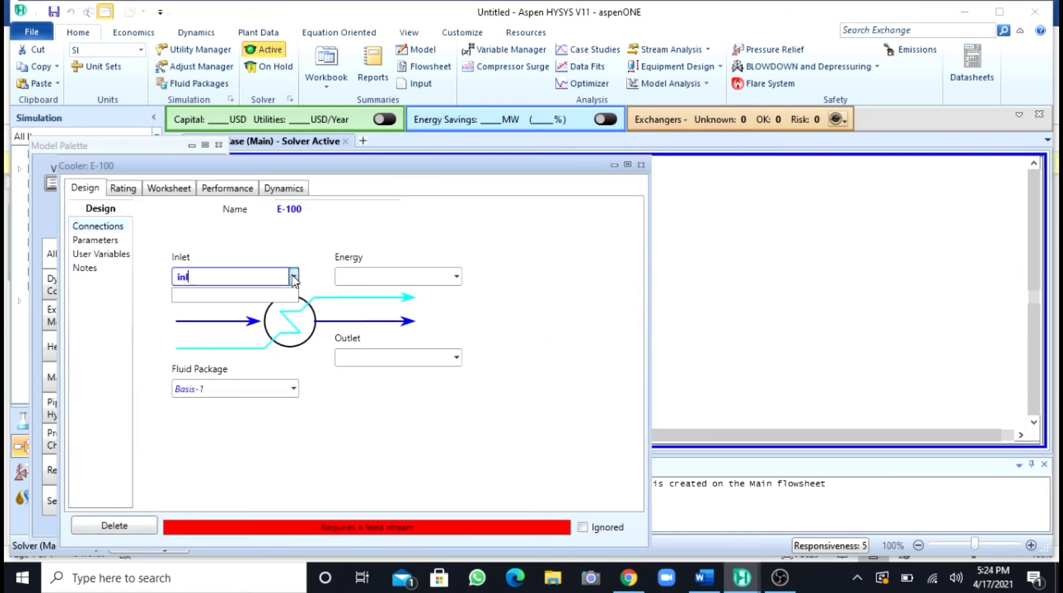
pyautogui.write('et')
pyautogui.press('Return')
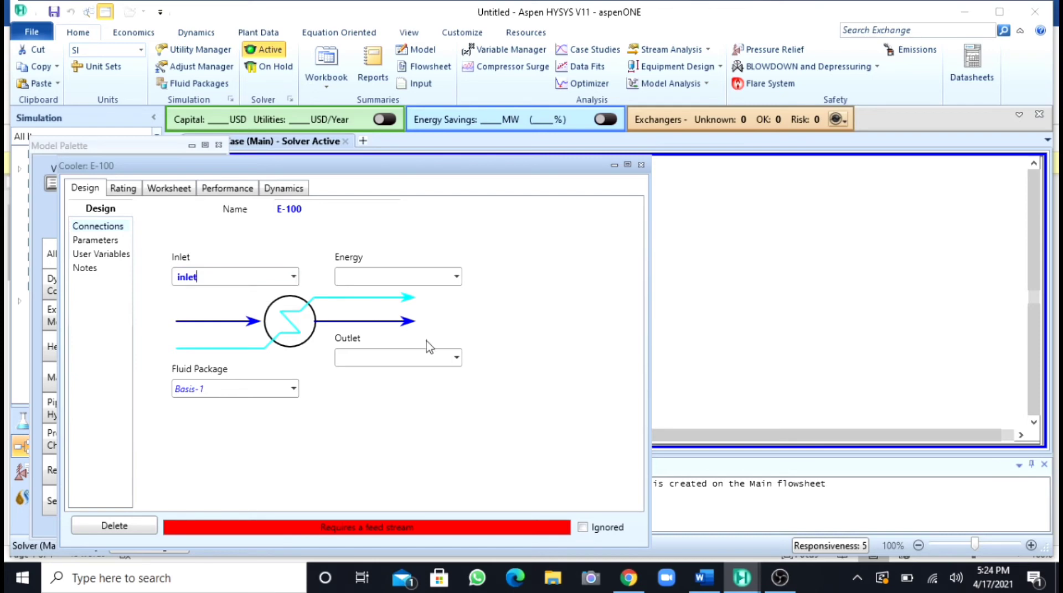
pyautogui.click(456, 359)
pyautogui.click(456, 360)
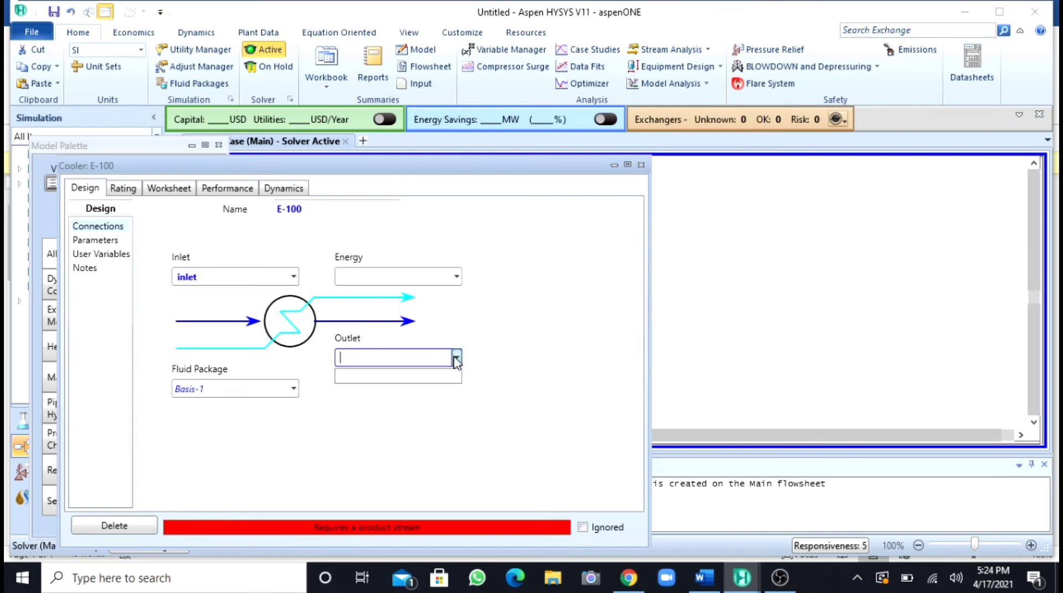
pyautogui.write('outlet')
pyautogui.press('Return')
pyautogui.click(456, 276)
pyautogui.click(456, 277)
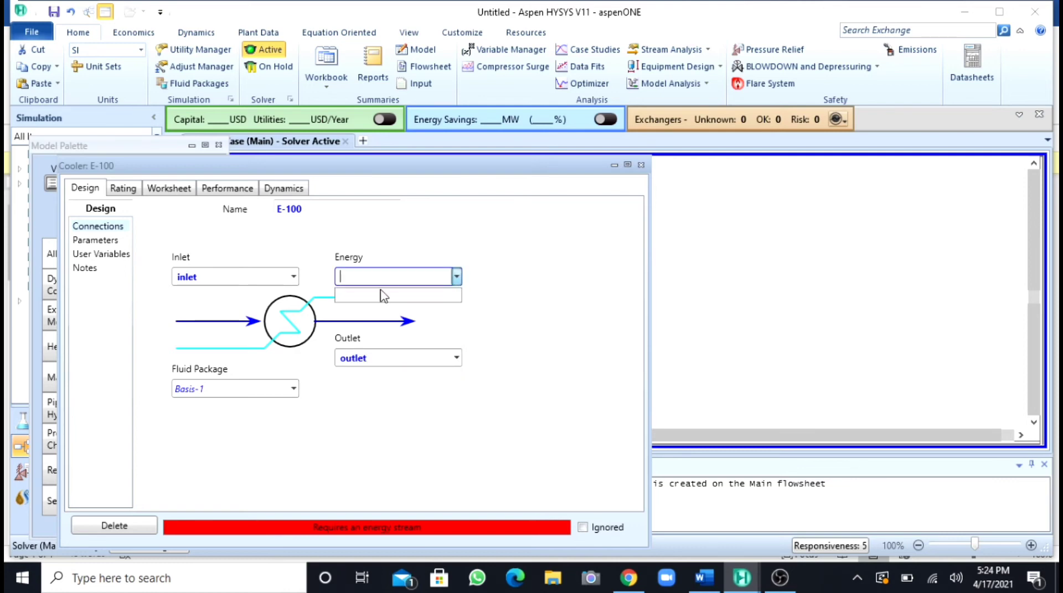
pyautogui.write('e')
pyautogui.press('Return')
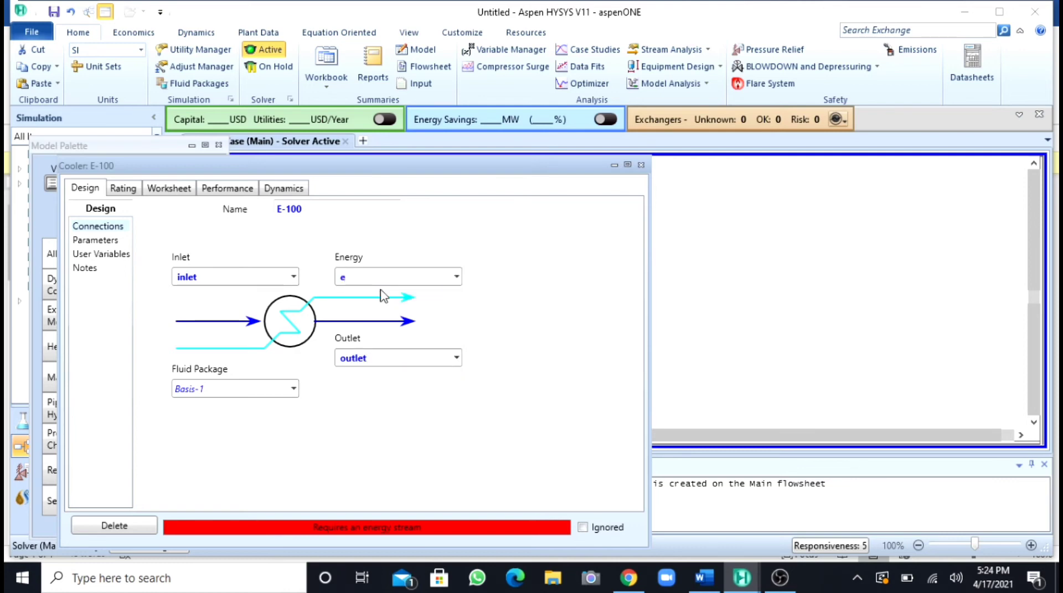
# Give cooler E-100 a pressure drop of 10 kPa on its Parameters page
pyautogui.click(107, 242)
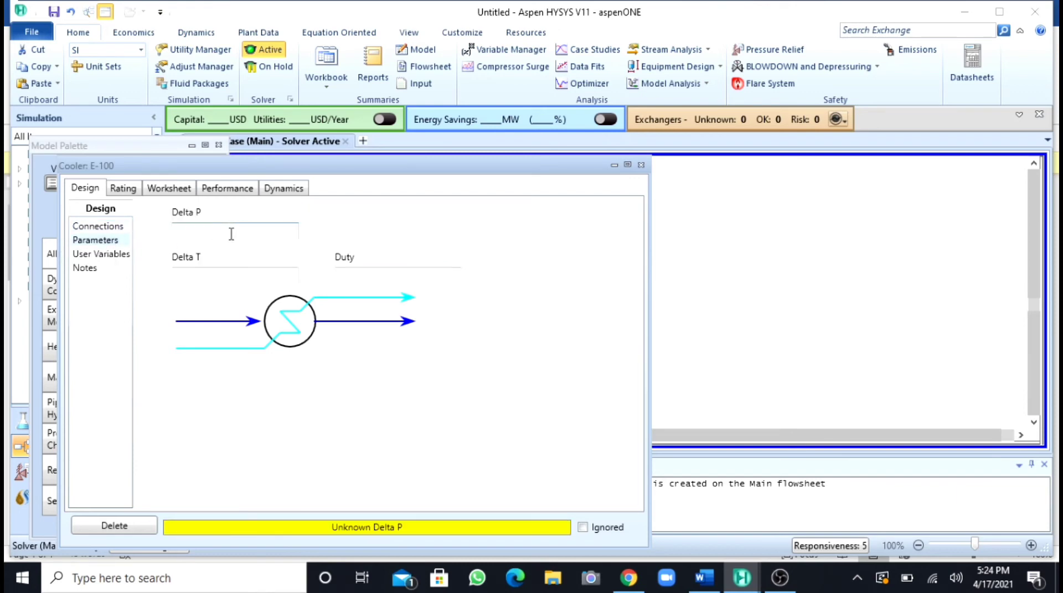
pyautogui.click(231, 234)
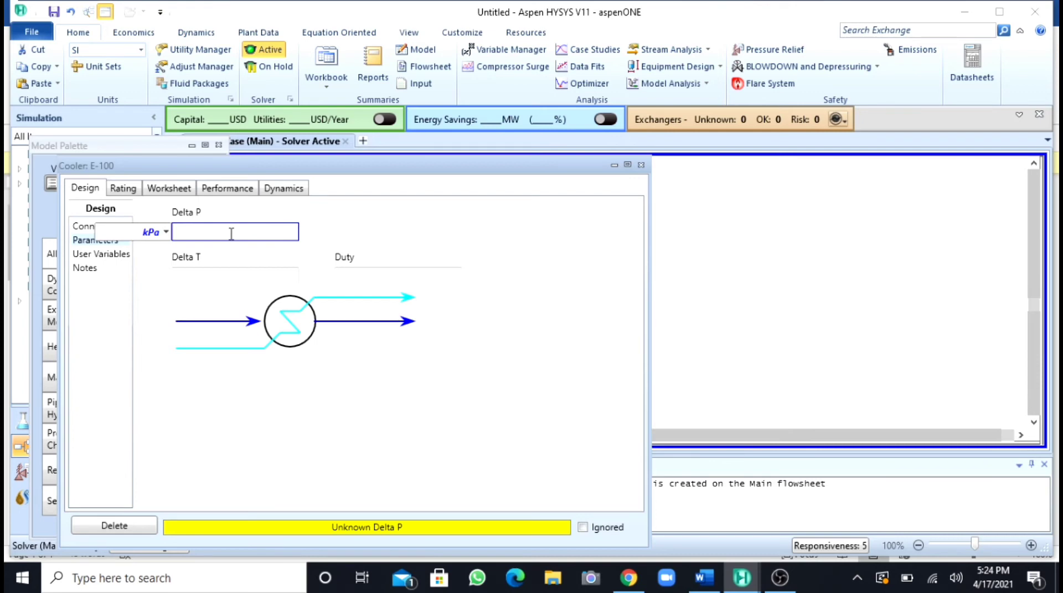
pyautogui.write('10')
pyautogui.press('Return')
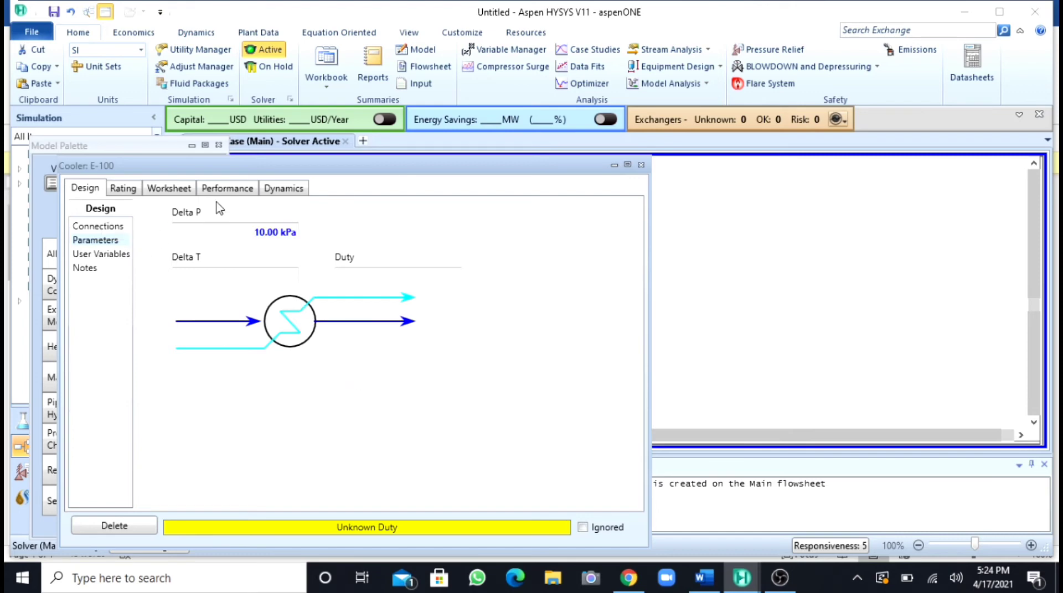
# On the cooler worksheet, set the inlet to 150 °C and 101 kPa, then type 100 as molar flow
pyautogui.click(178, 189)
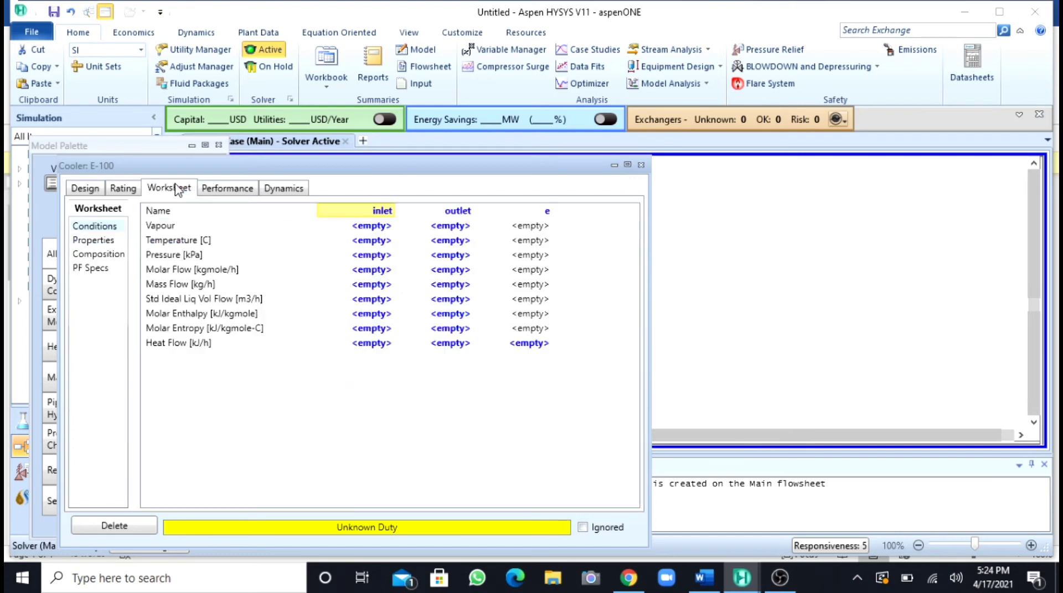
pyautogui.click(379, 242)
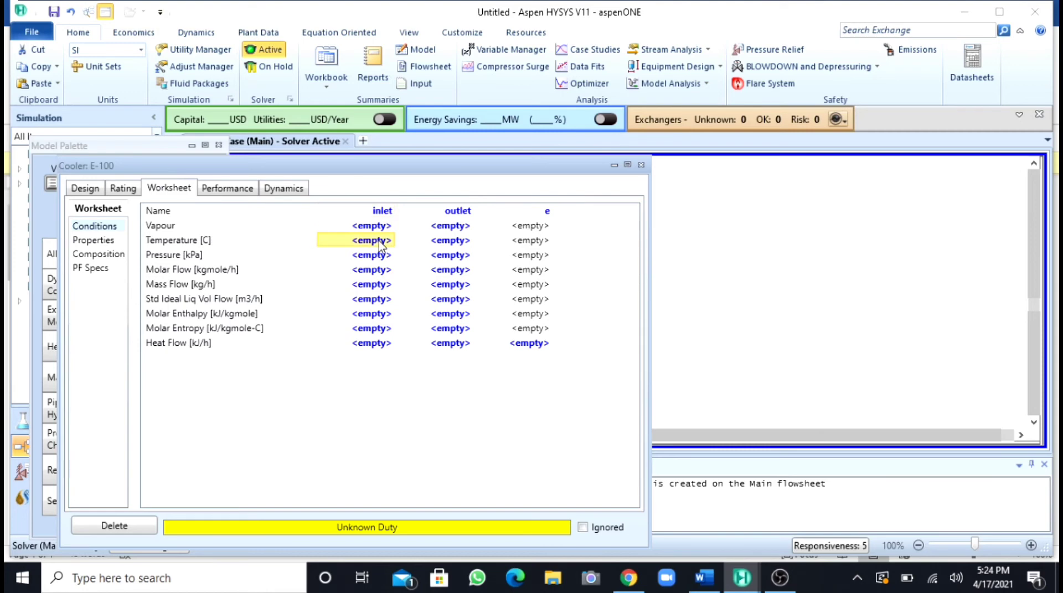
pyautogui.write('150')
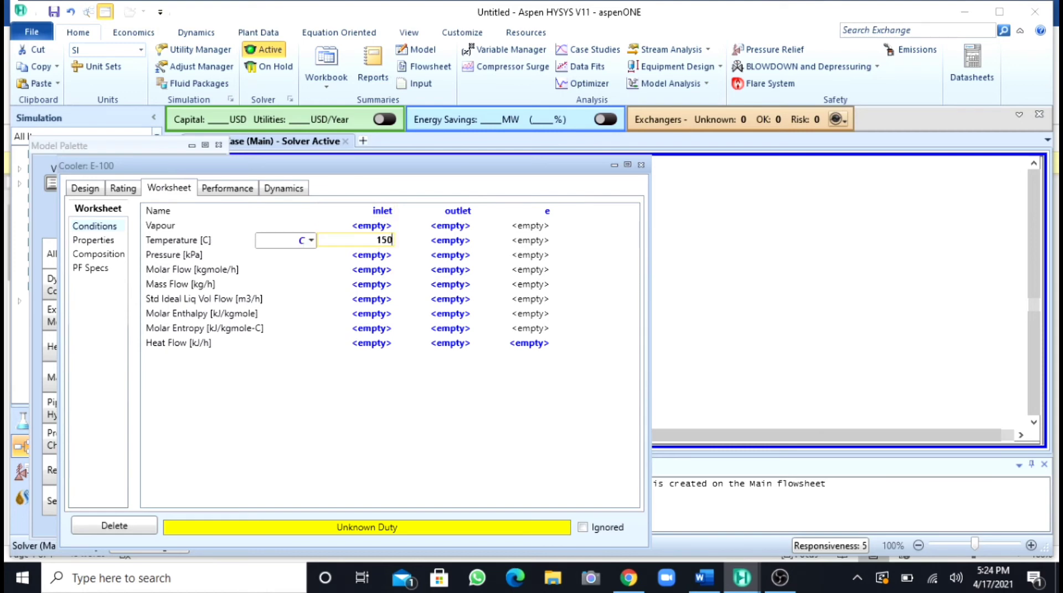
pyautogui.press('Return')
pyautogui.write('101')
pyautogui.press('Return')
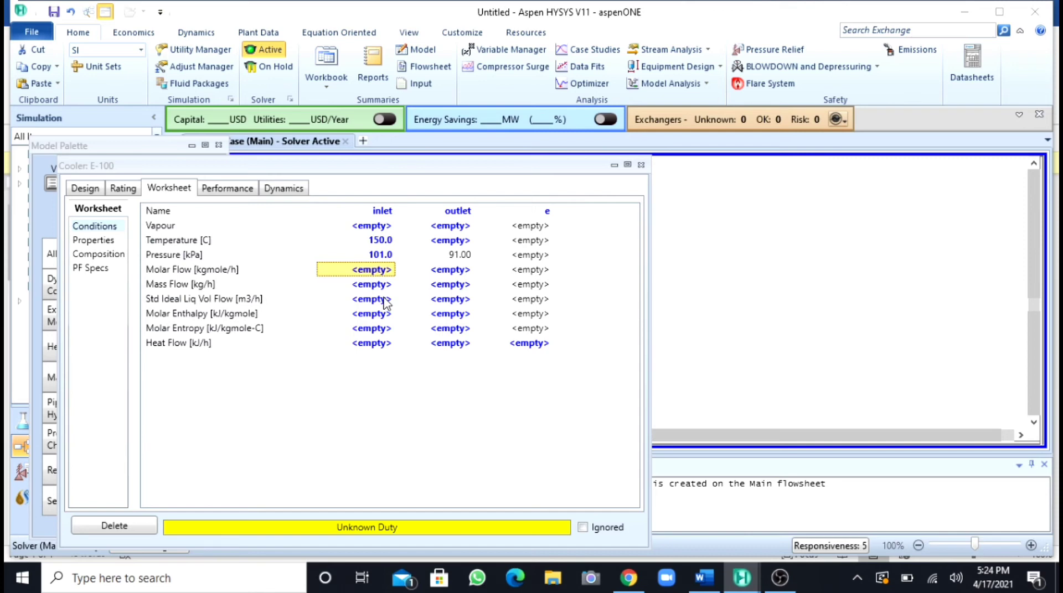
pyautogui.write('1')
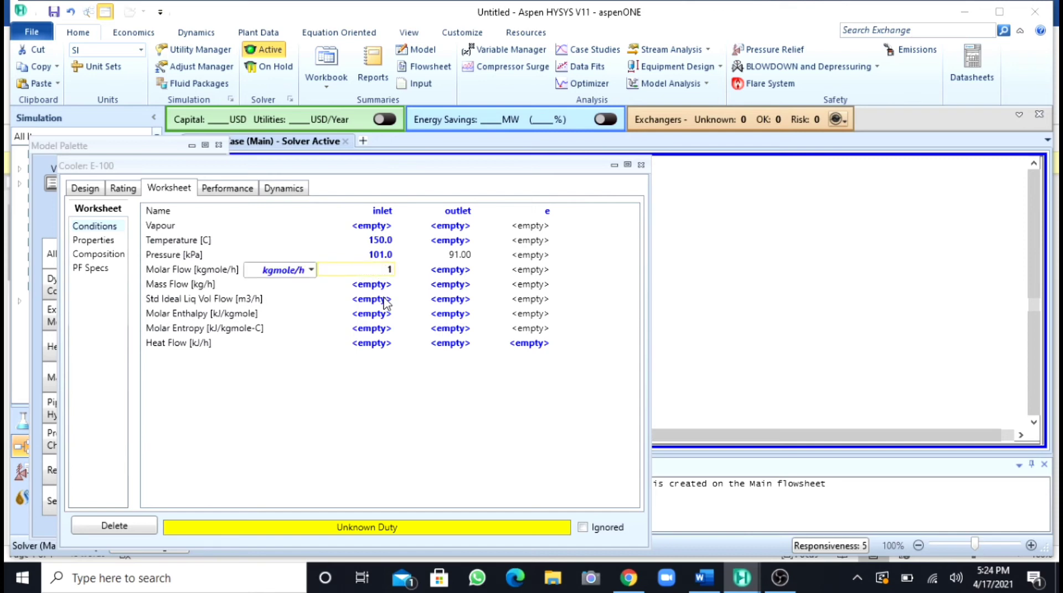
pyautogui.write('00')
# Commit the 100 kgmole/h inlet flow and enter mole fractions Hydrogen 0.3, Methanol 0.7
pyautogui.press('Return')
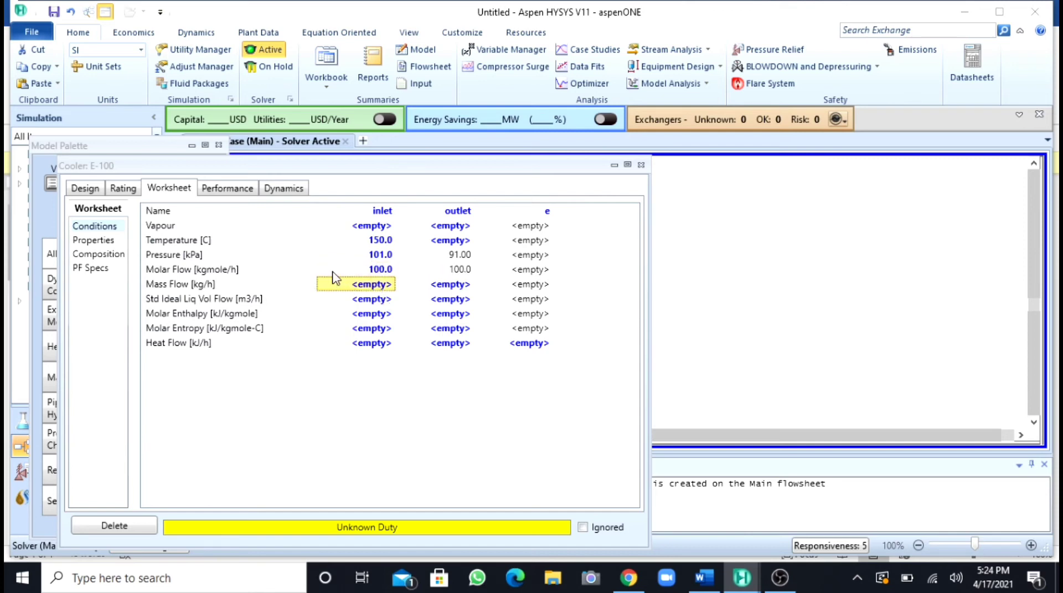
pyautogui.doubleClick(335, 282)
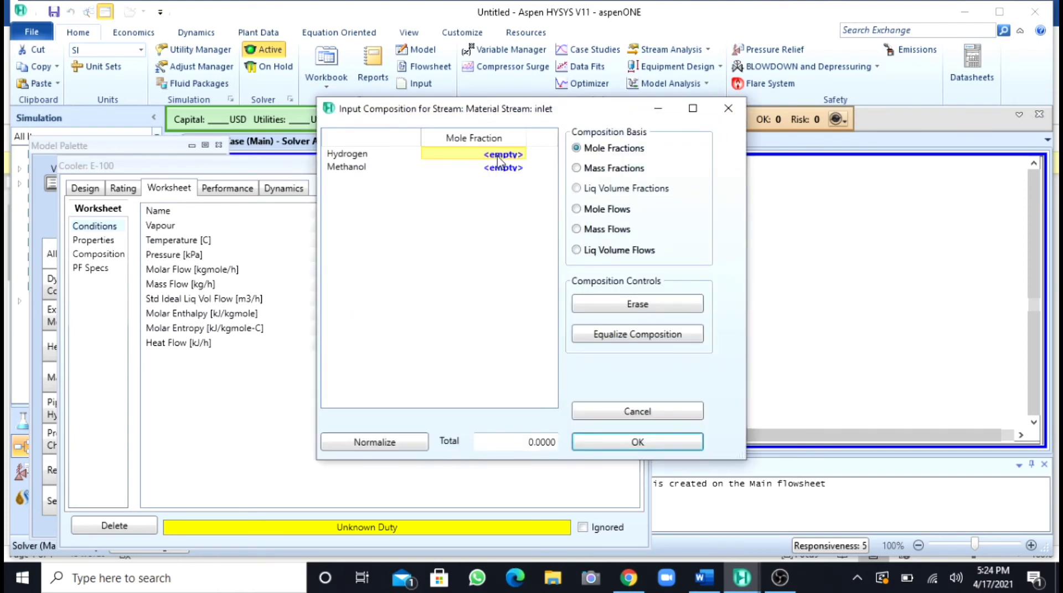
pyautogui.write('0.')
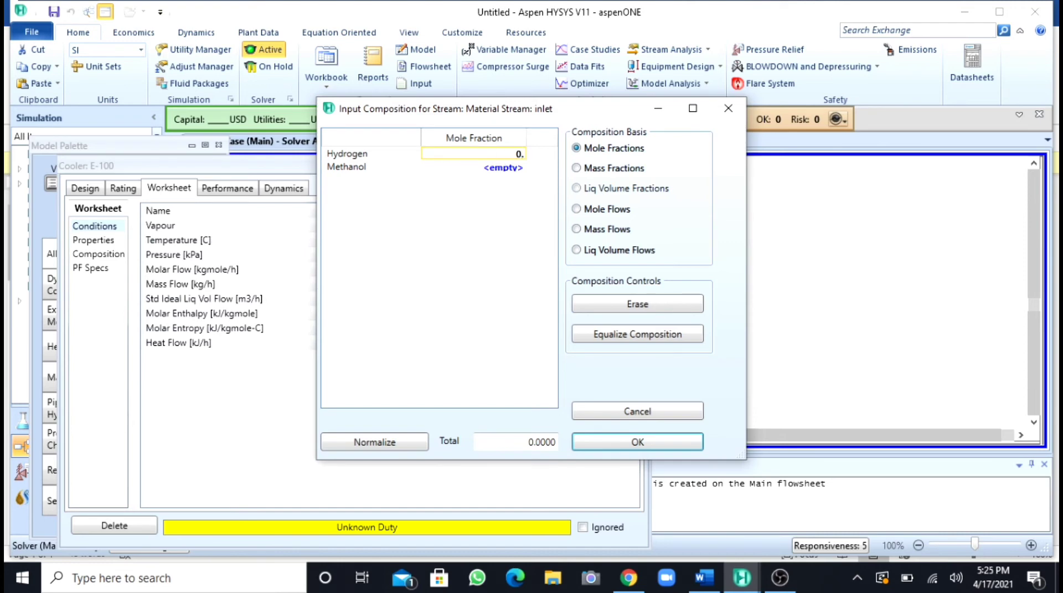
pyautogui.write('3')
pyautogui.press('Return')
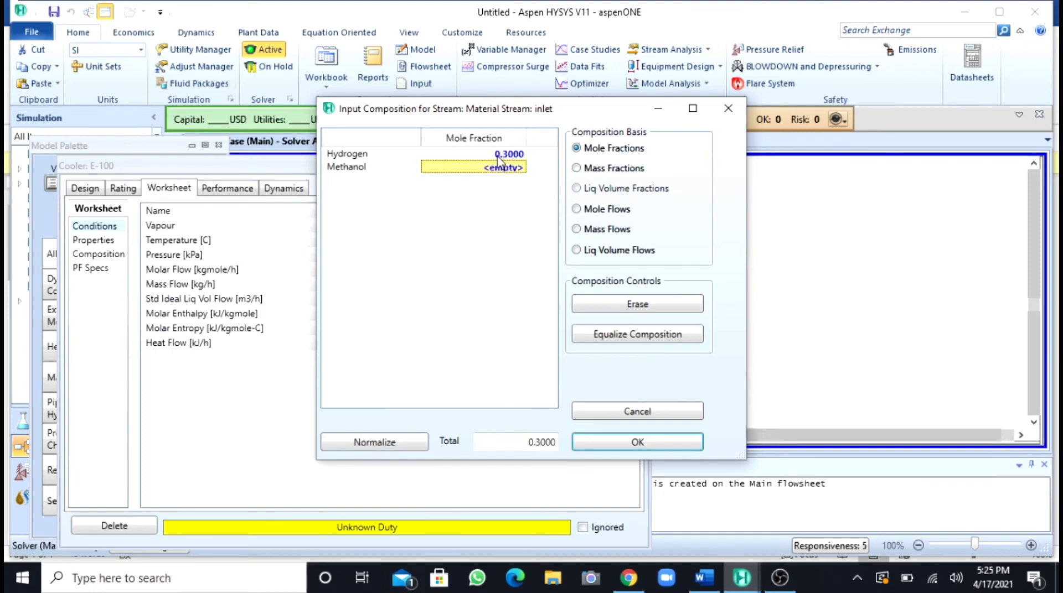
pyautogui.write('0.')
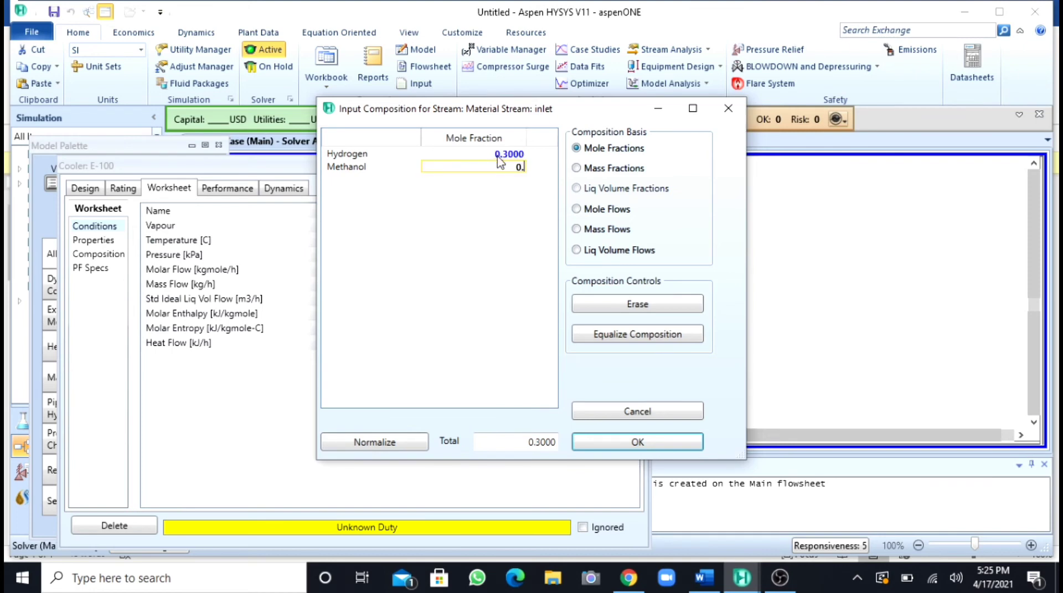
pyautogui.write('7')
pyautogui.press('Return')
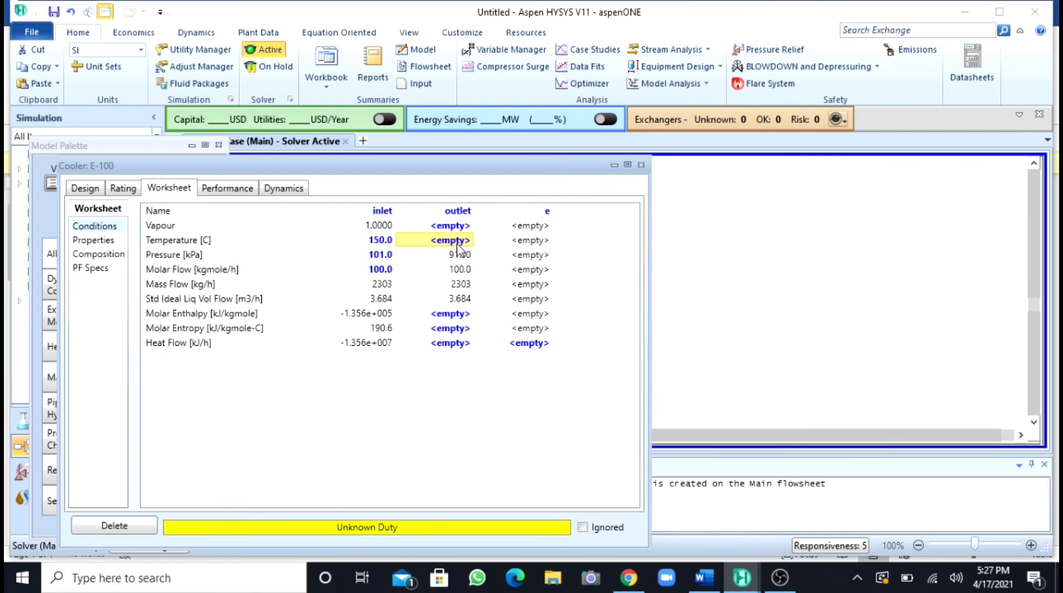
# Set the E-100 outlet temperature to 35 °C, giving 0.4334 vapour fraction
pyautogui.write('35')
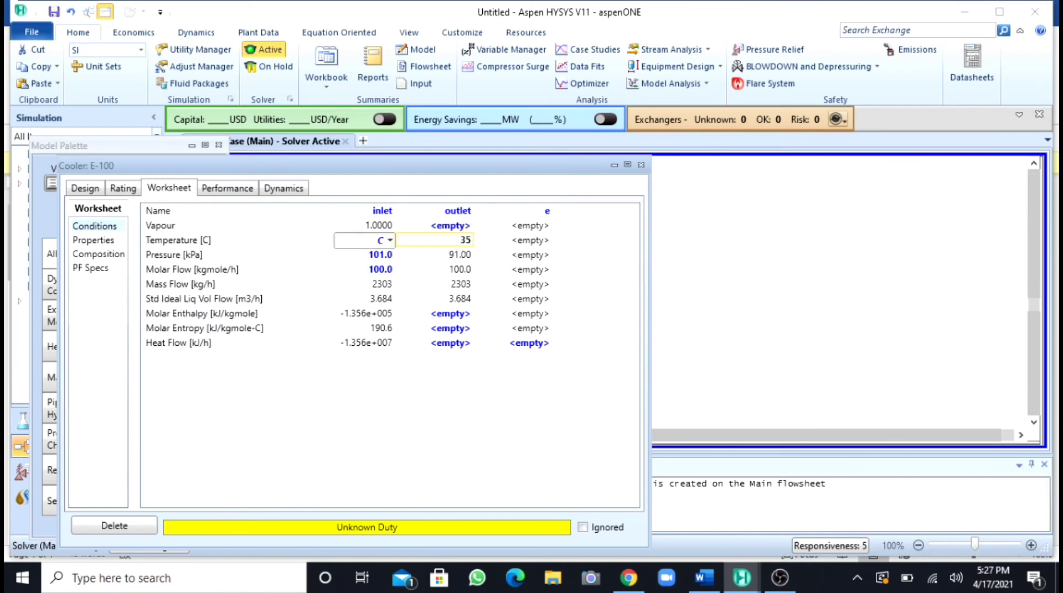
pyautogui.press('Return')
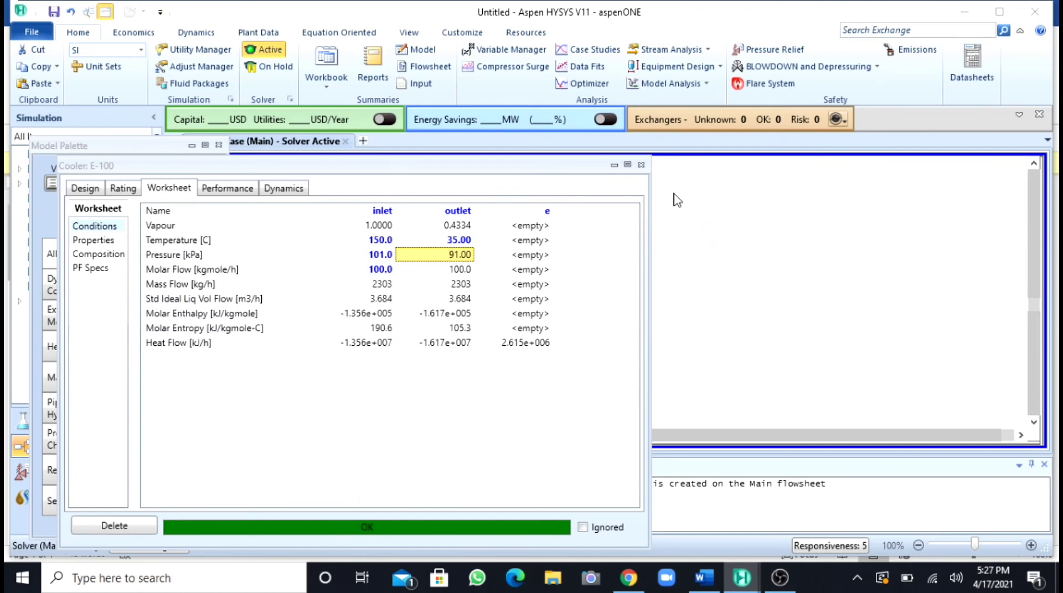
# Place separator V-100 to the right of the cooler outlet and open its properties
pyautogui.click(613, 165)
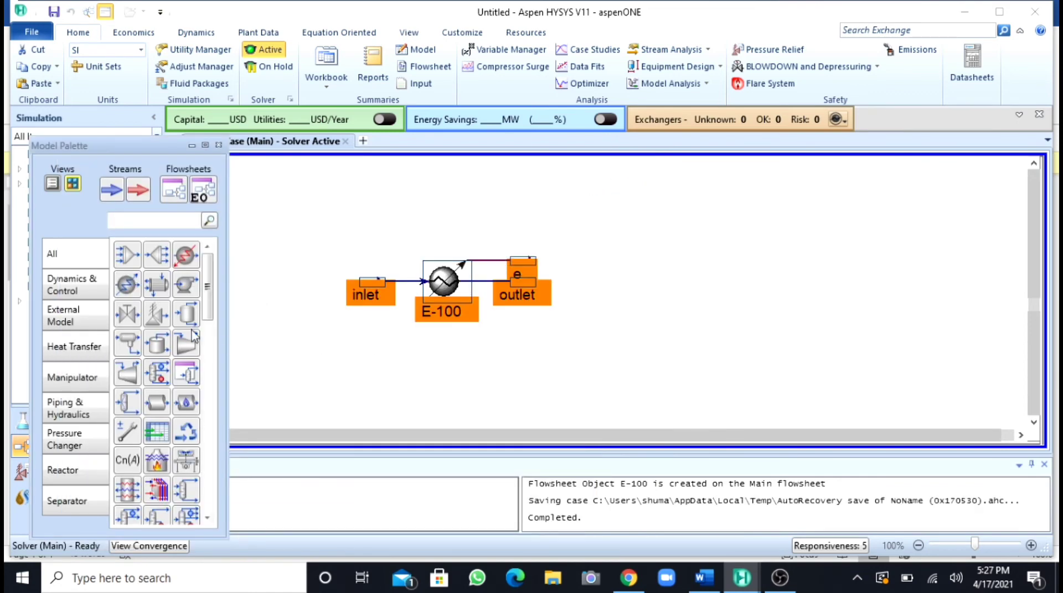
pyautogui.moveTo(186, 332); pyautogui.dragTo(582, 327)
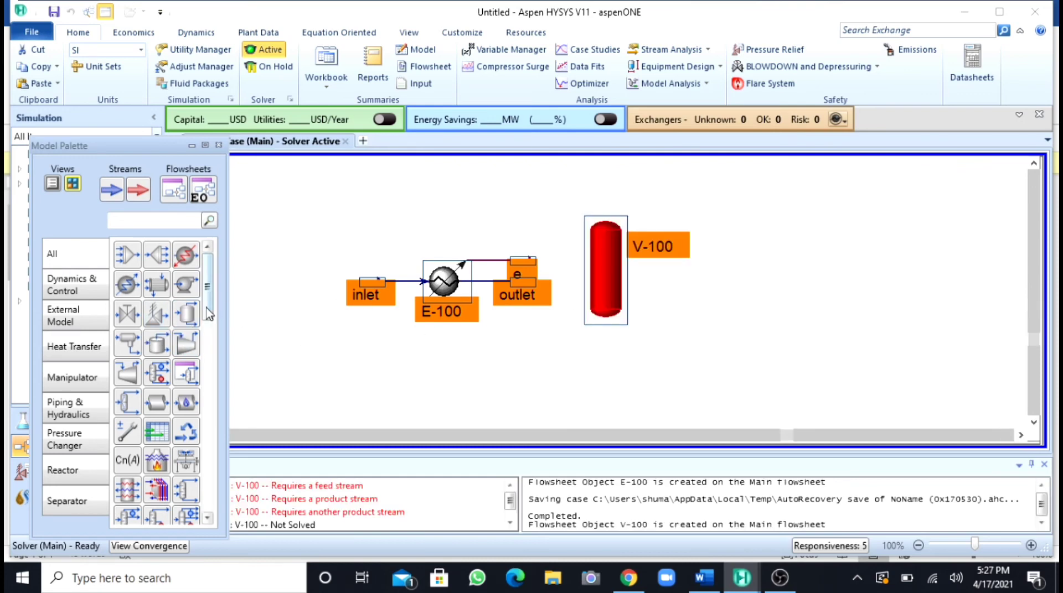
pyautogui.click(609, 273)
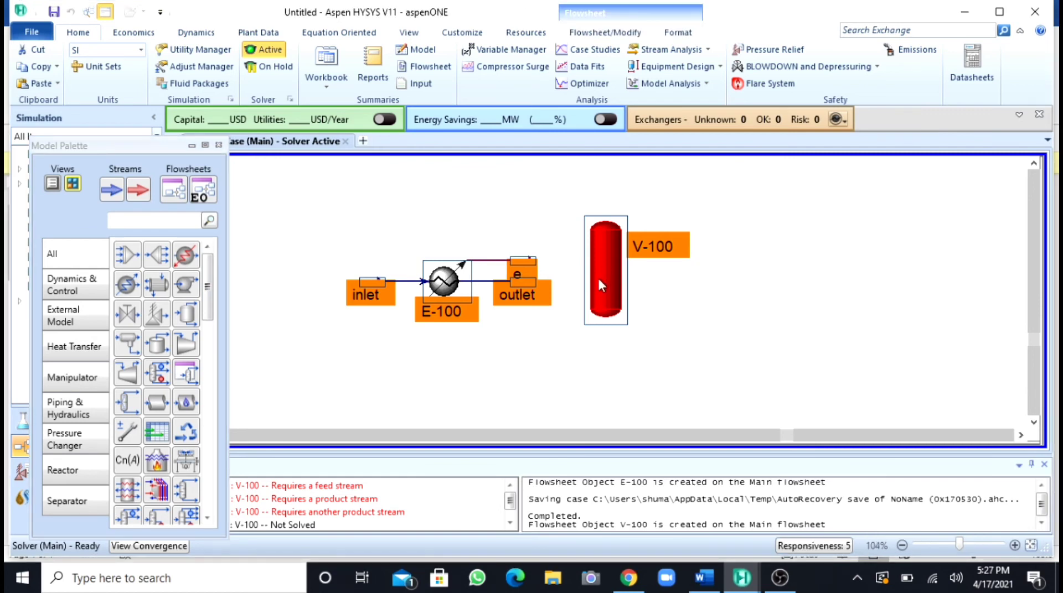
pyautogui.click(732, 288)
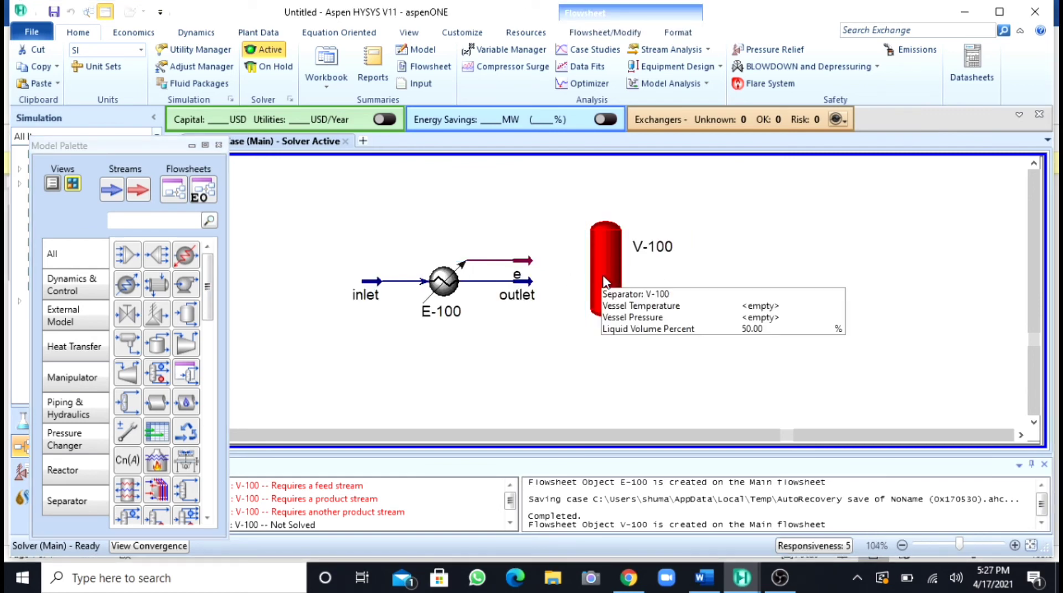
pyautogui.doubleClick(603, 277)
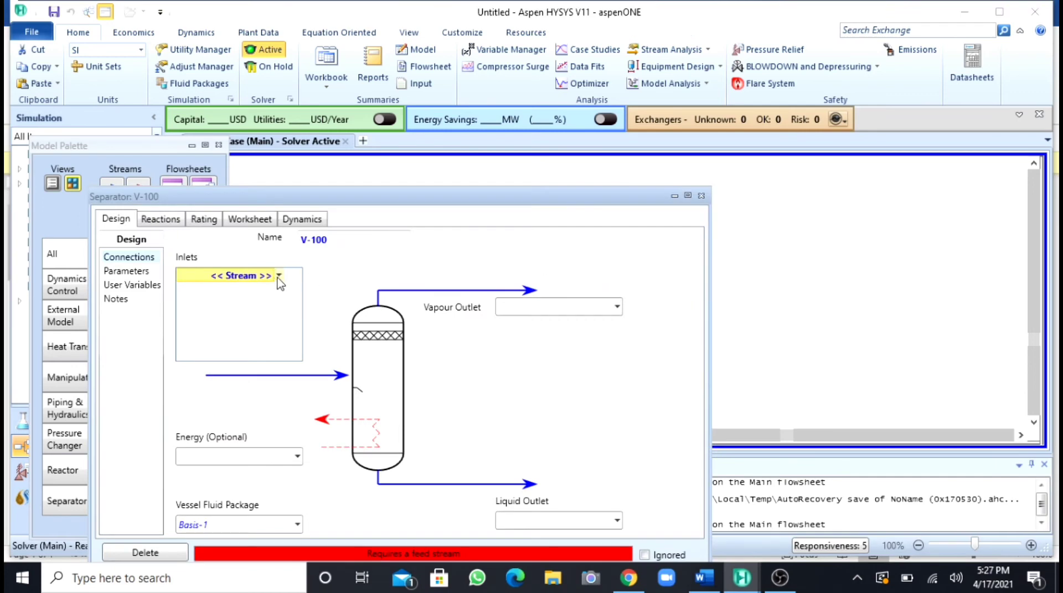
# Feed V-100 from 'outlet', with vapour product 'v out' and liquid product 'liq out'
pyautogui.click(279, 275)
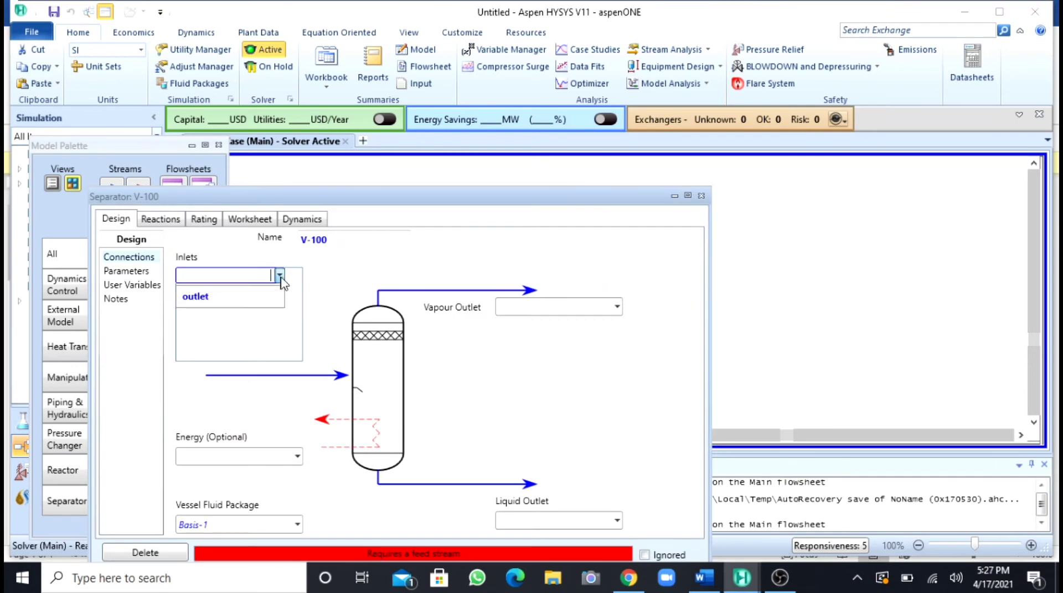
pyautogui.click(241, 299)
pyautogui.click(617, 309)
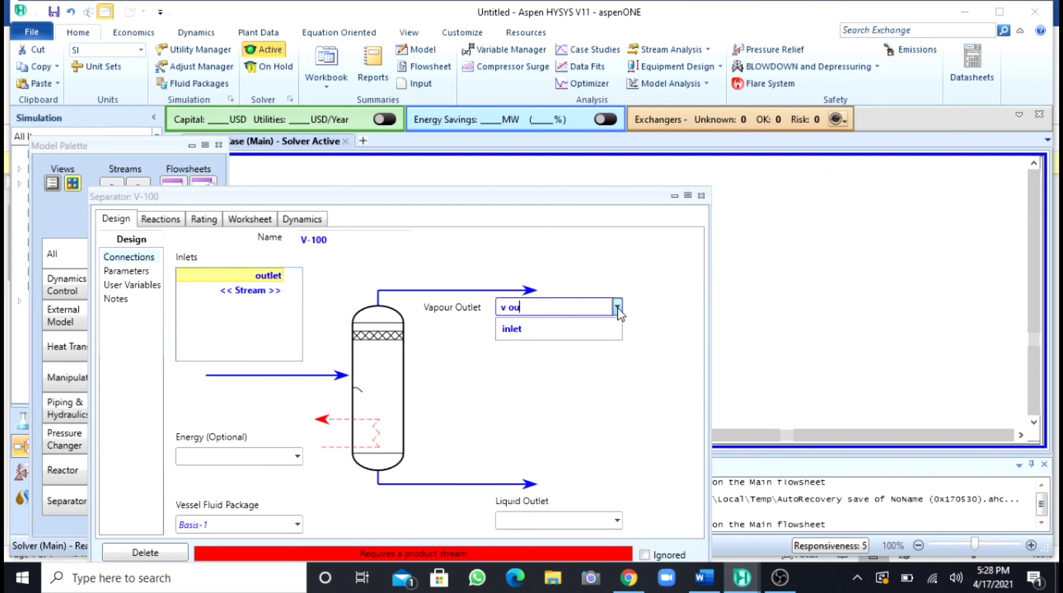
pyautogui.write('v out')
pyautogui.press('Return')
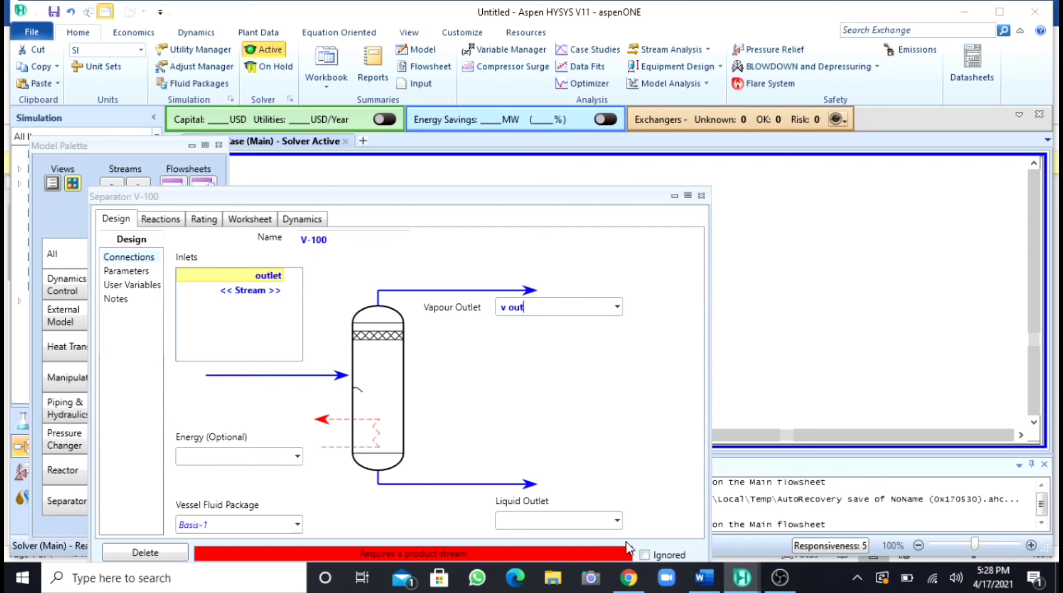
pyautogui.click(617, 521)
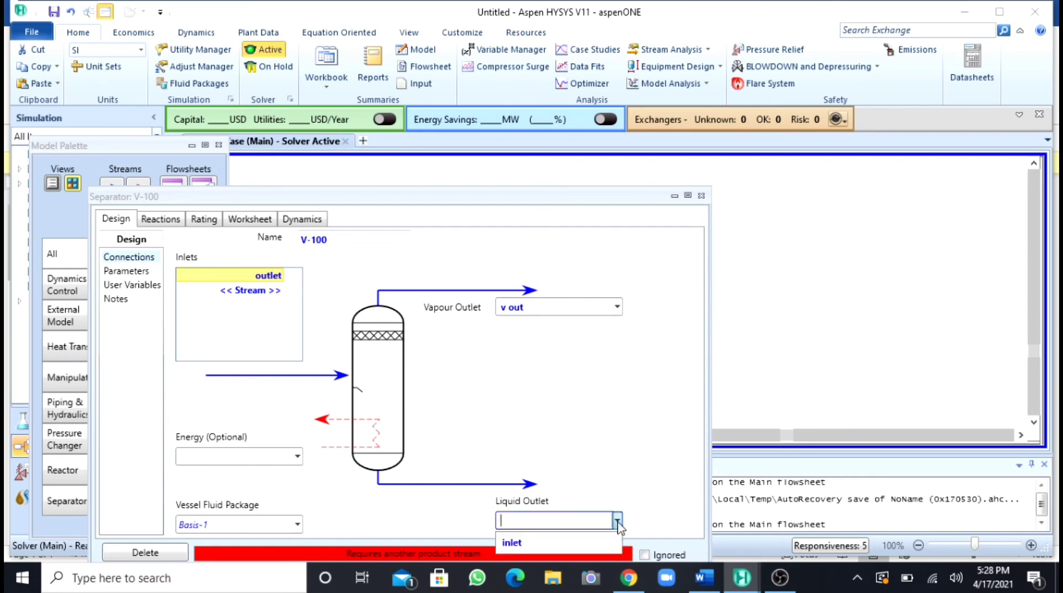
pyautogui.write('liq out')
pyautogui.press('Return')
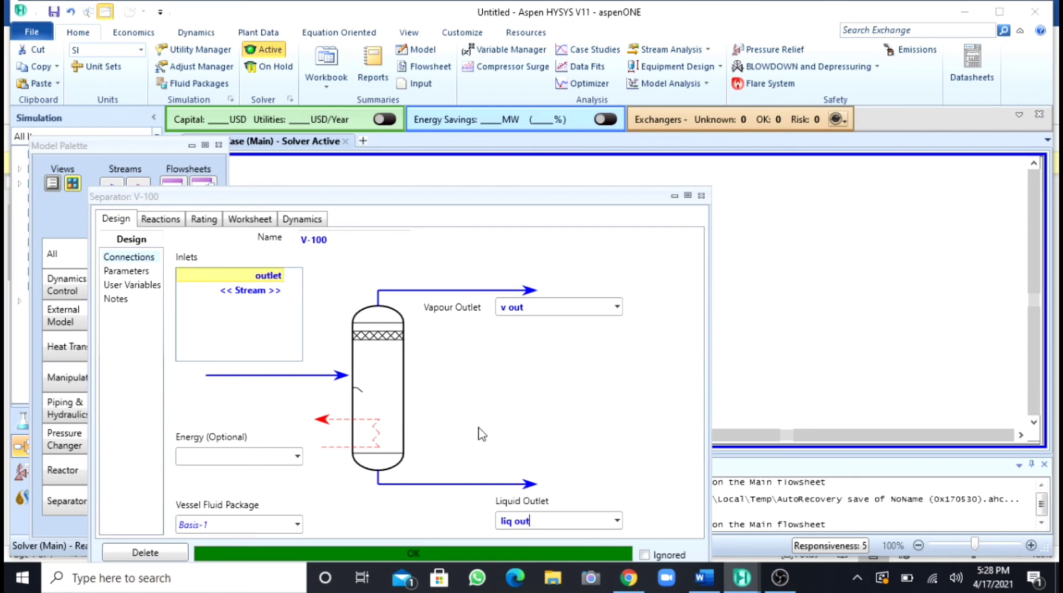
pyautogui.moveTo(577, 200); pyautogui.dragTo(637, 135)
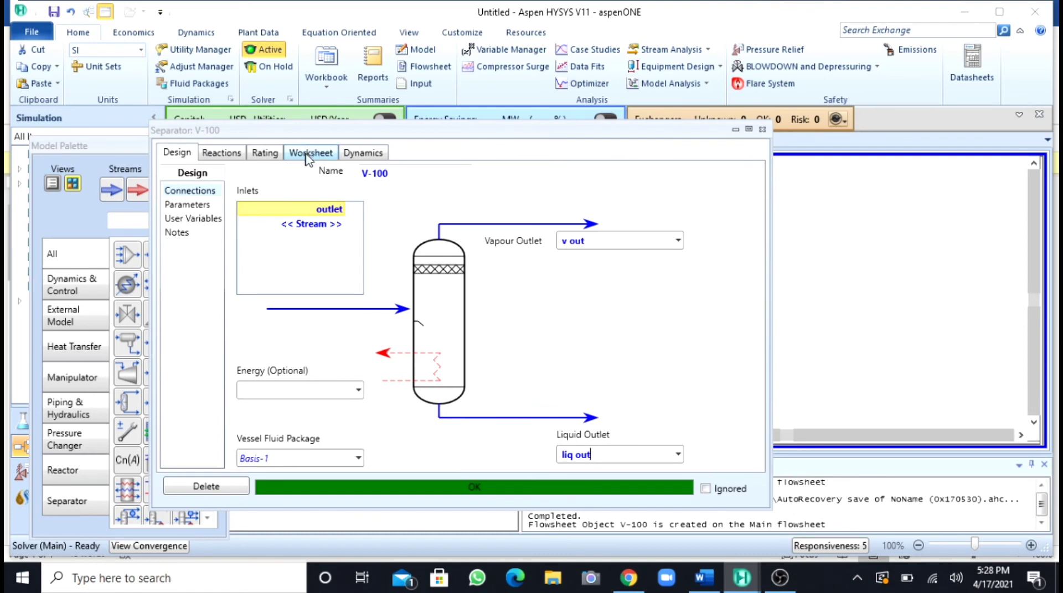
# Review V-100's worksheet: v out at 0.6921 hydrogen, liq out at 0.9999 methanol
pyautogui.click(311, 152)
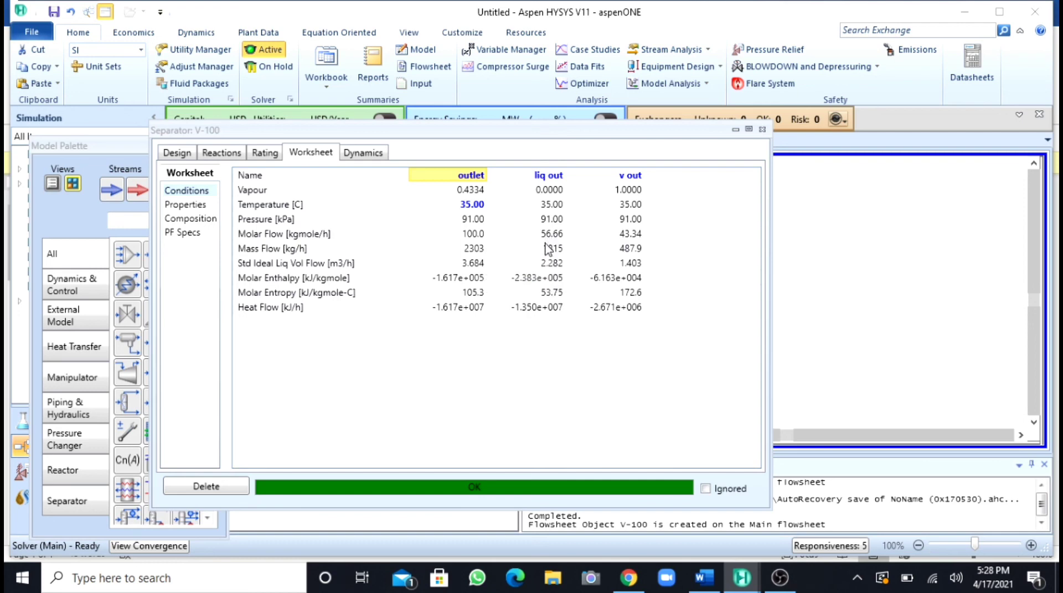
pyautogui.click(191, 205)
pyautogui.click(194, 219)
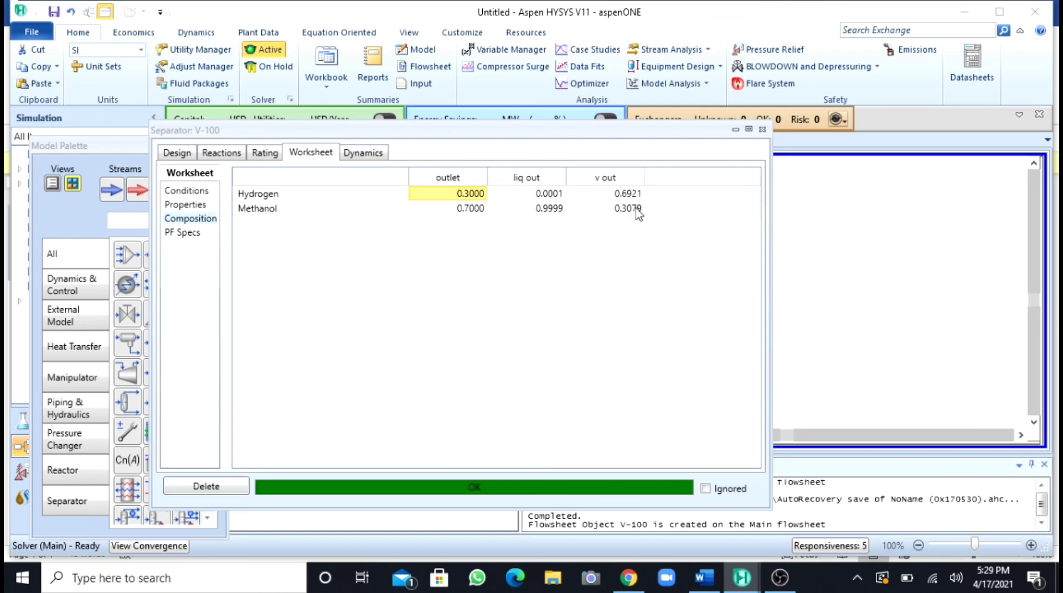
# Change cooler E-100's outlet temperature to 25 °C
pyautogui.click(761, 130)
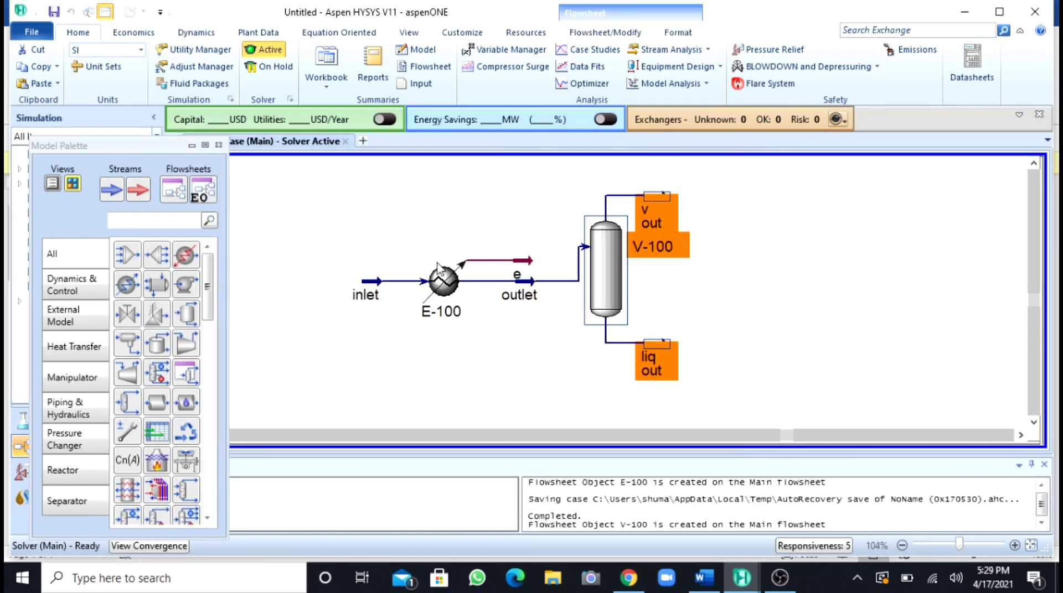
pyautogui.doubleClick(436, 279)
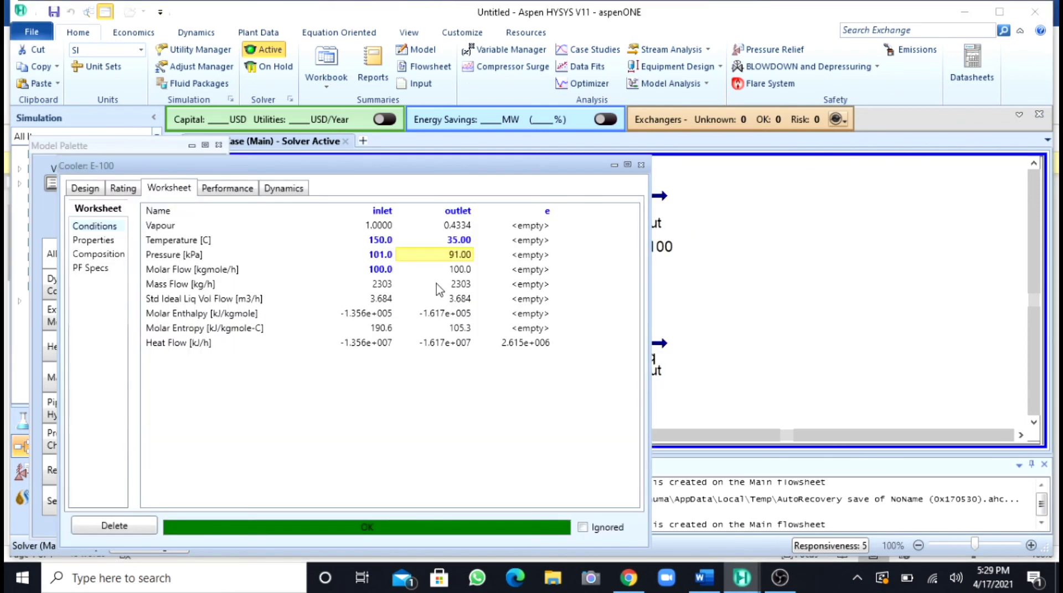
pyautogui.click(451, 243)
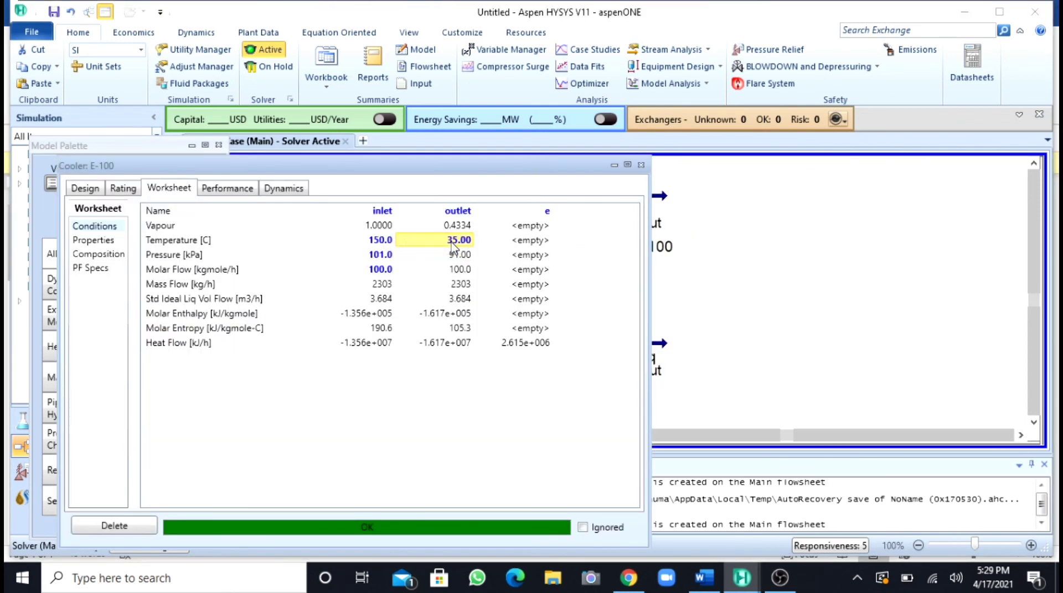
pyautogui.write('25')
pyautogui.press('Return')
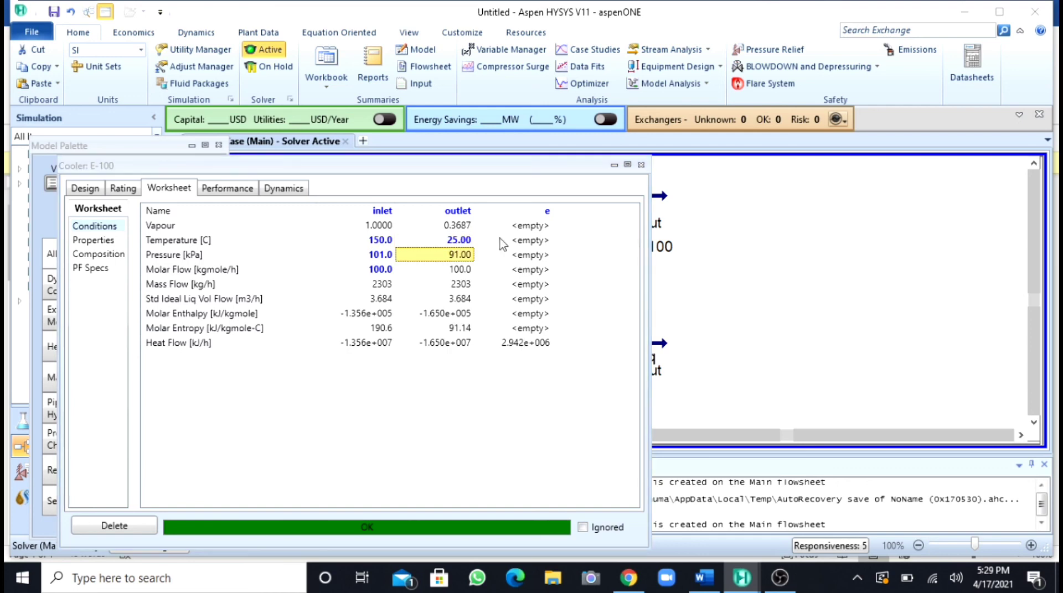
pyautogui.click(640, 166)
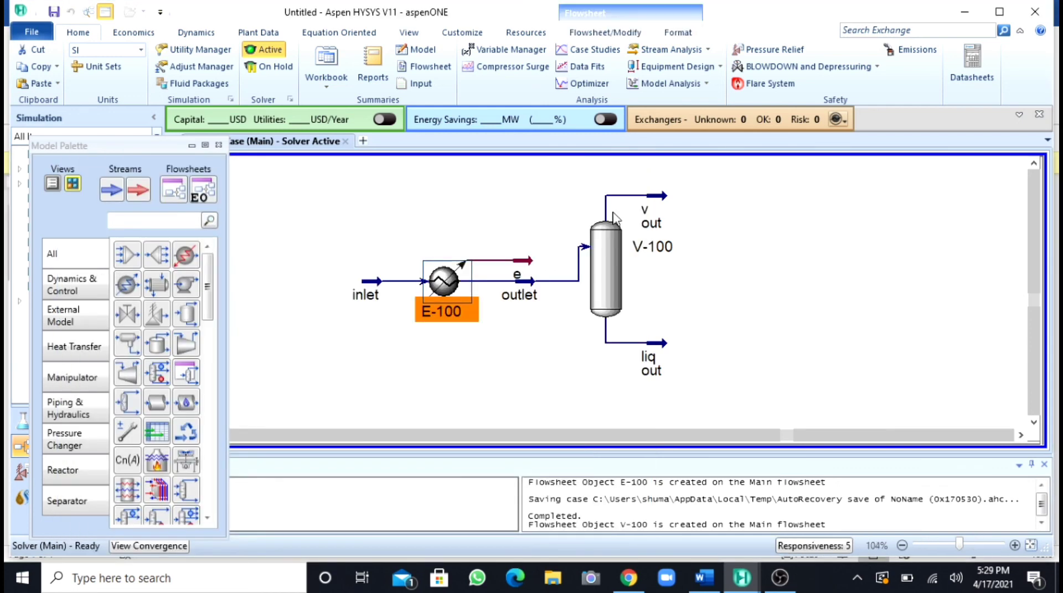
# Check separator V-100's updated compositions: vapour product now at 0.8135 hydrogen
pyautogui.doubleClick(603, 238)
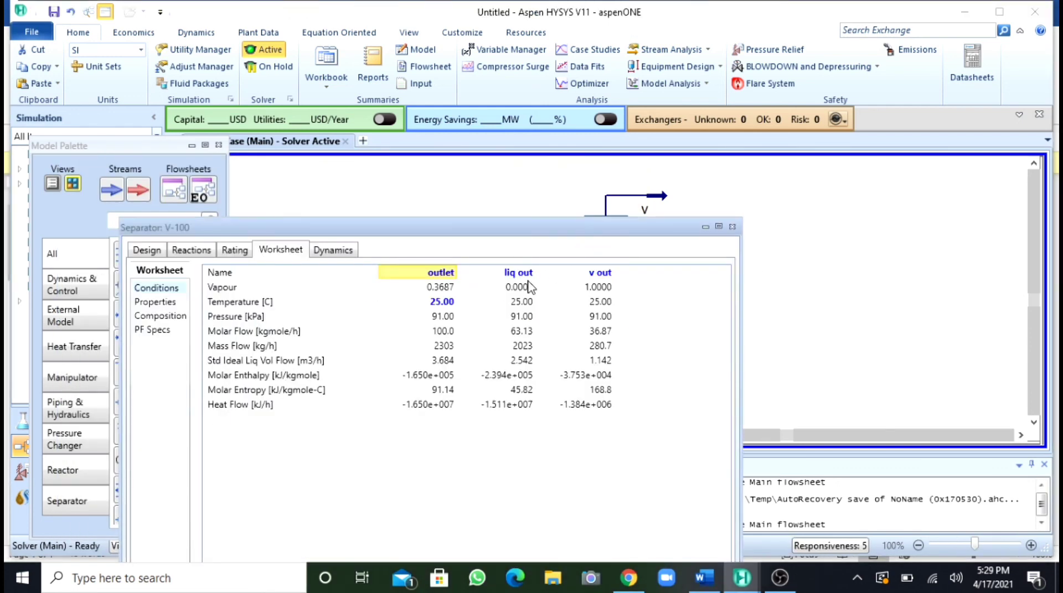
pyautogui.click(160, 316)
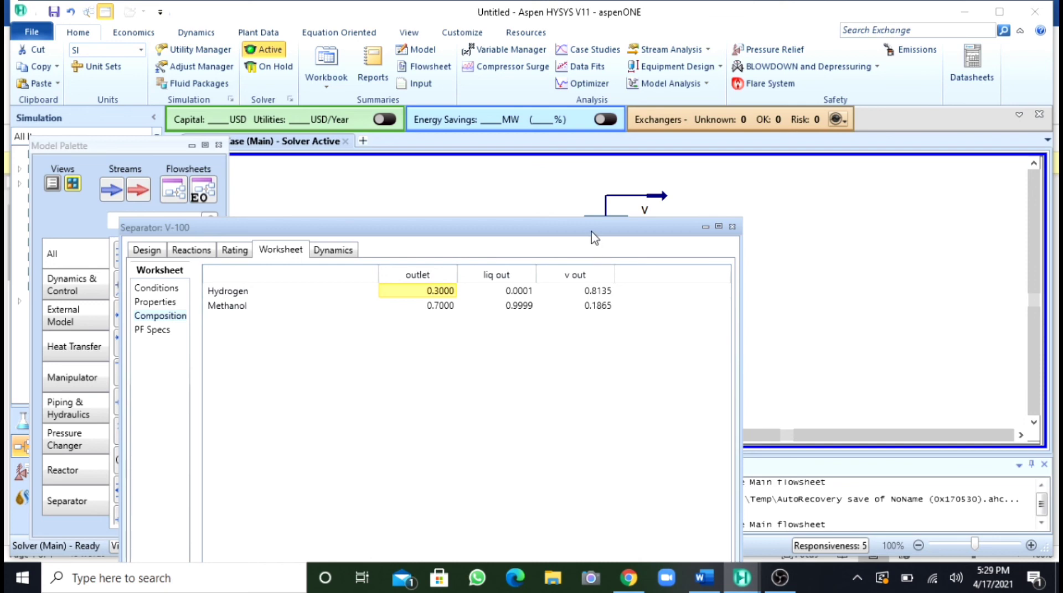
pyautogui.moveTo(592, 233); pyautogui.dragTo(700, 113)
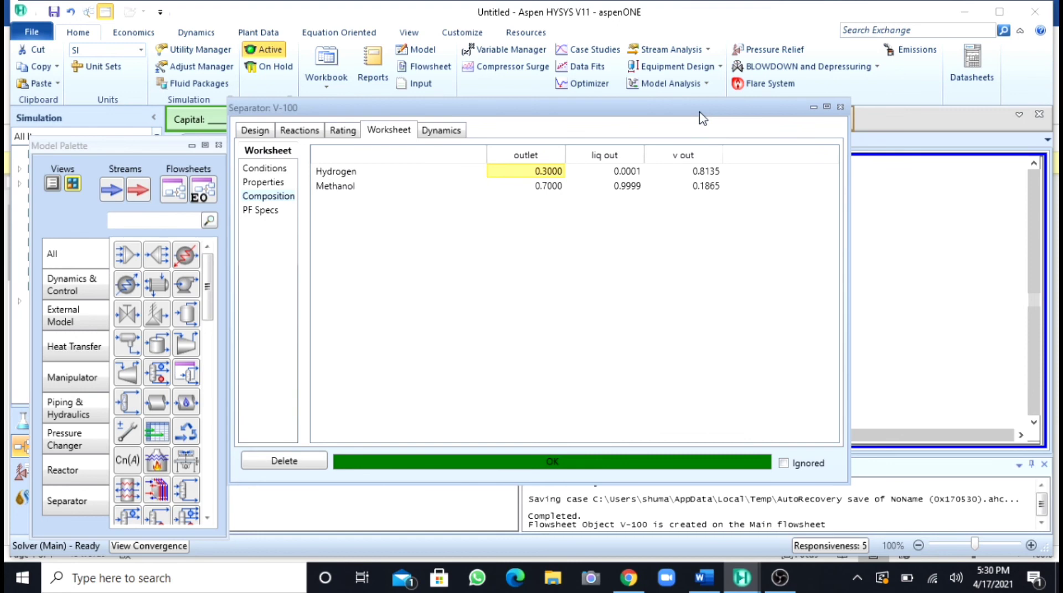